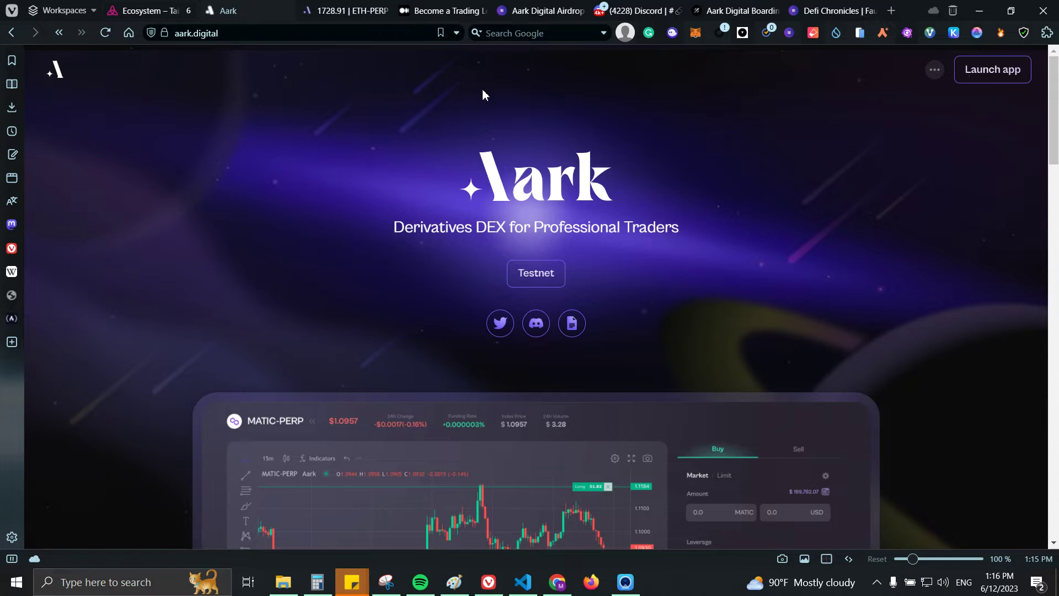
Step: Filter the DeFi Chronicles faucet list to ETH Goerli faucets, then open a new Start Page tab
left_click(818, 15)
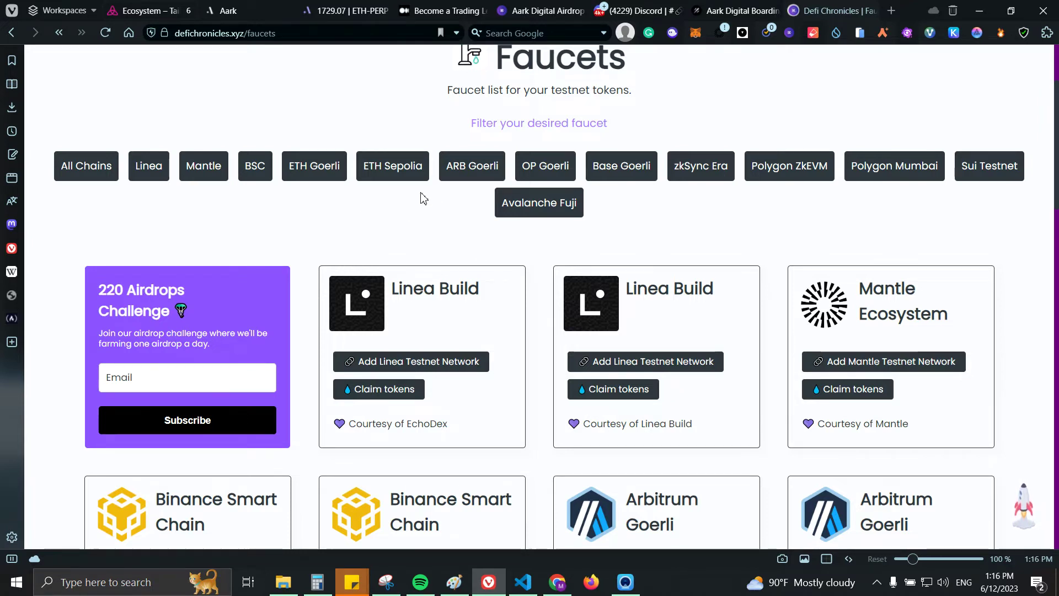
left_click(456, 179)
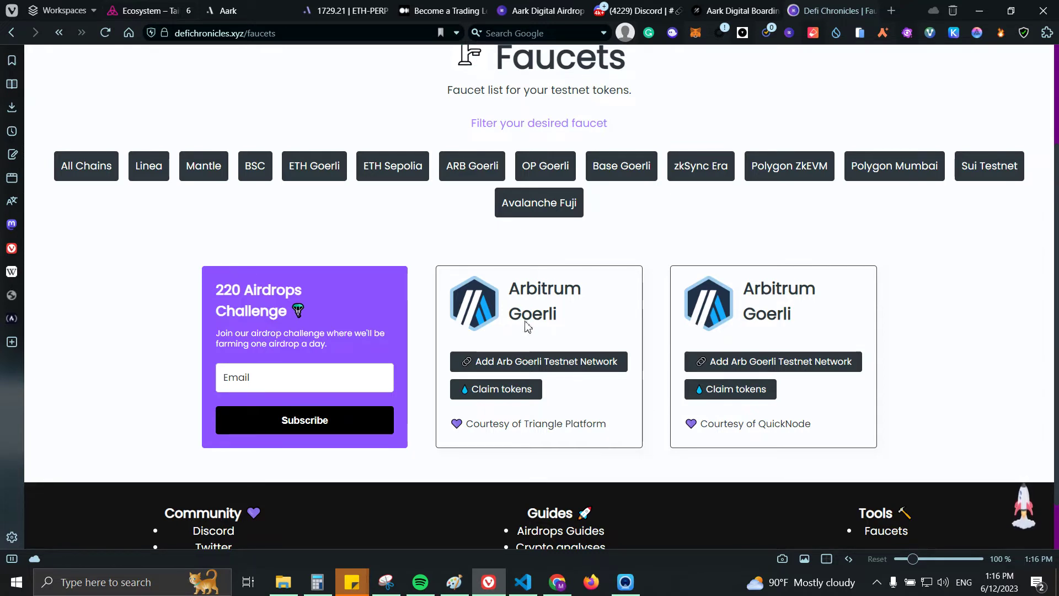
left_click(306, 168)
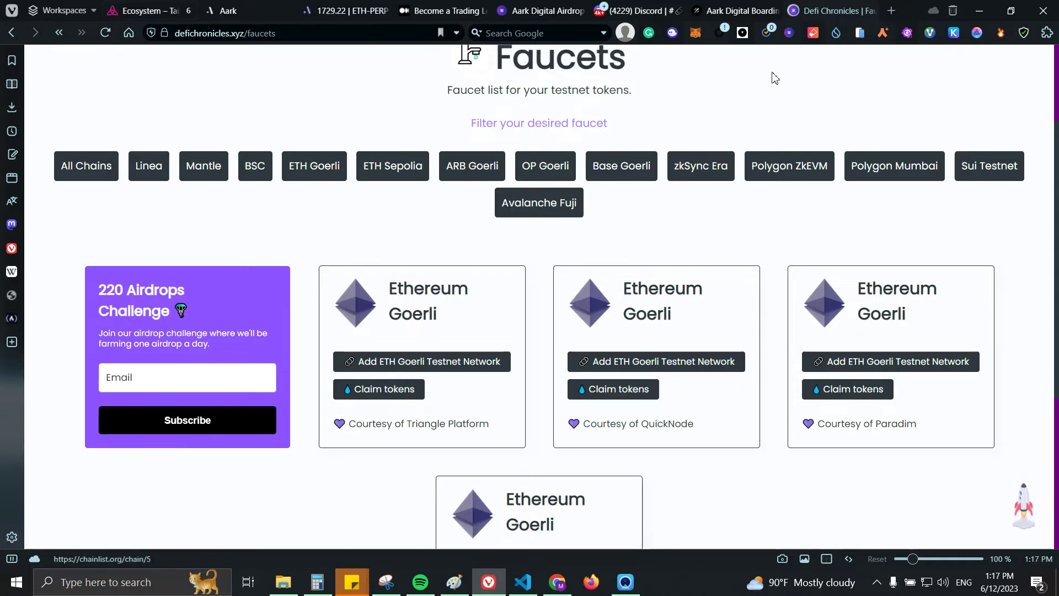
left_click(894, 11)
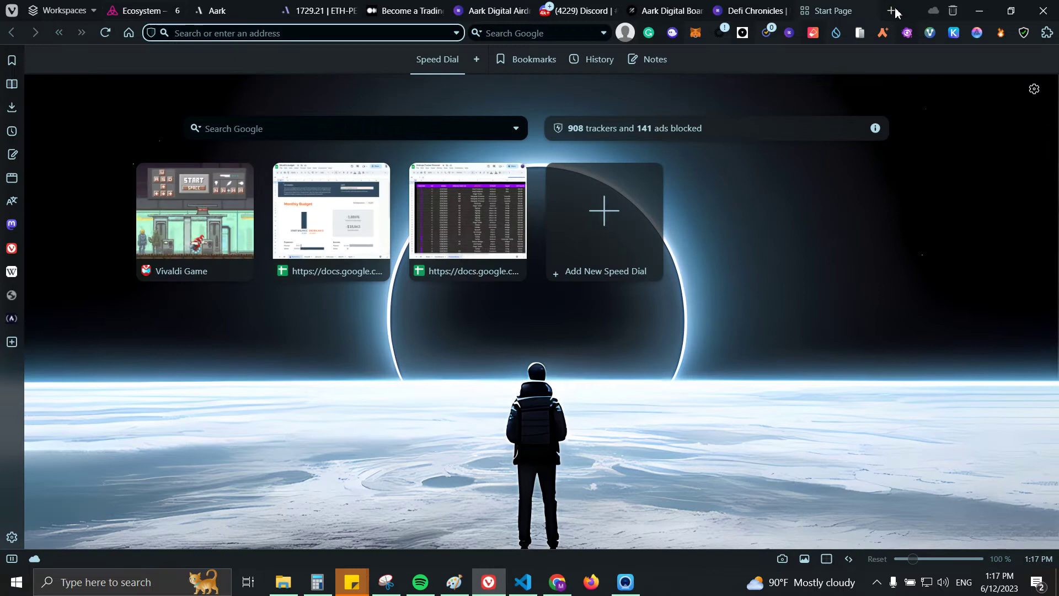
Step: Load goerli.hop.exchange, decline the MetaMask connection, and check the source networks without choosing one
type("goerli.hop.exchange")
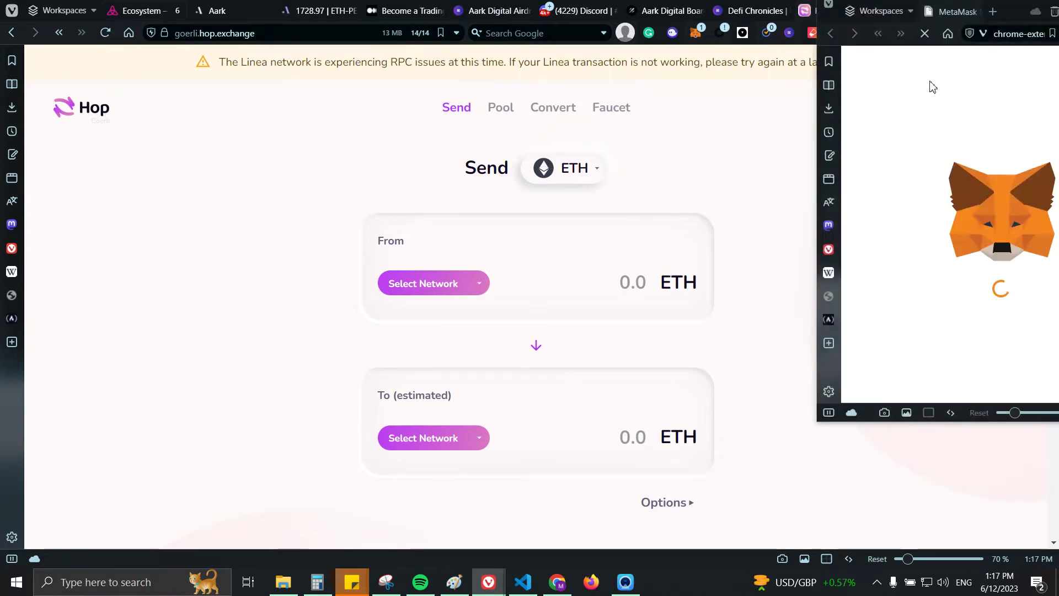
left_click_drag(1014, 11, 867, 44)
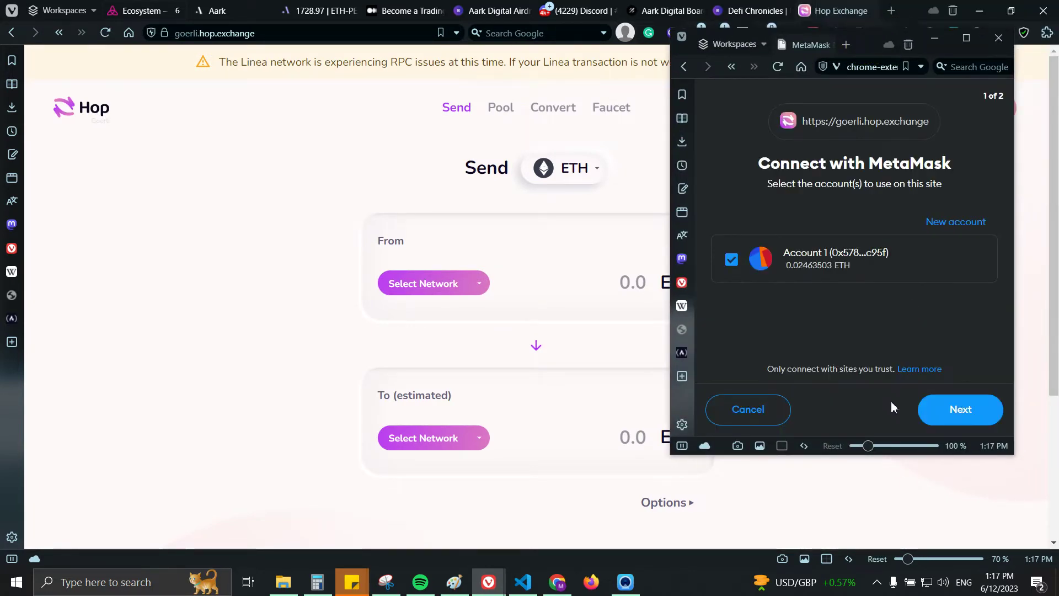
left_click(748, 409)
left_click(418, 284)
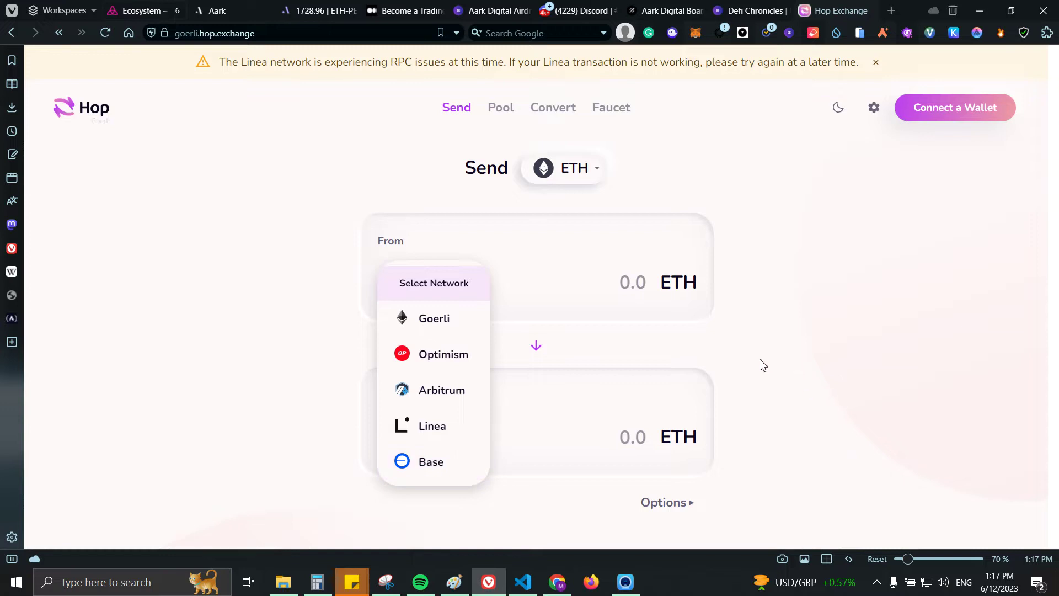
left_click(766, 333)
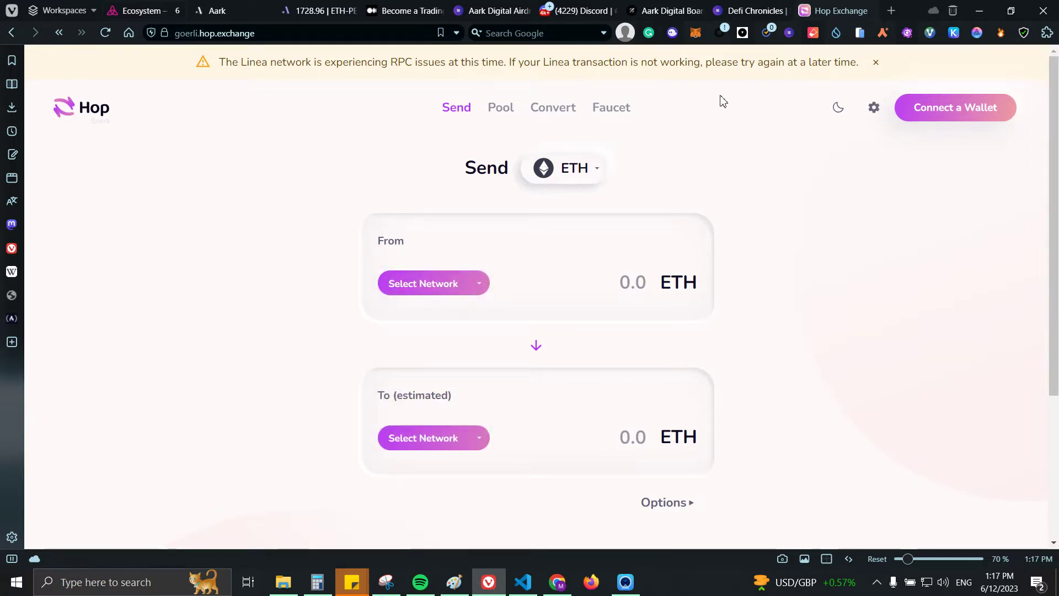
Step: Filter the faucets by OP Goerli, then Base Goerli, comparing against the Hop page
left_click(739, 11)
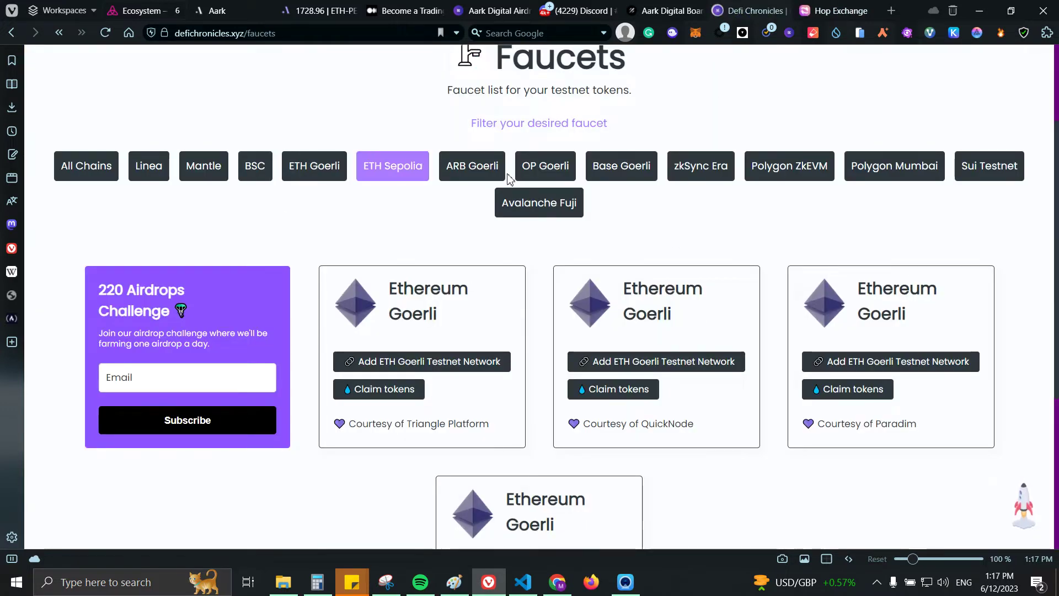
left_click(544, 168)
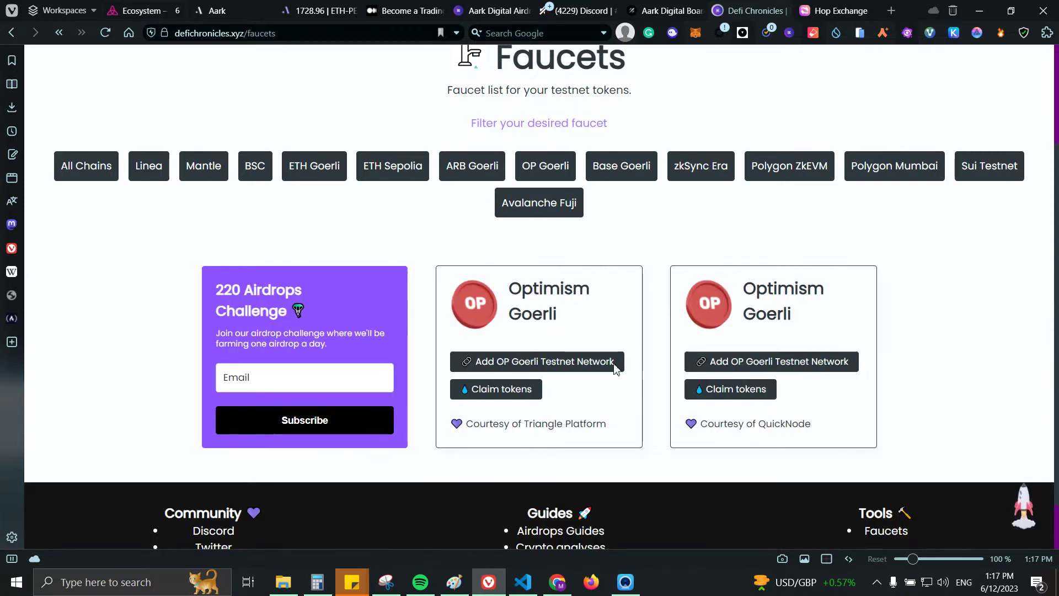
key("ctrl+Tab")
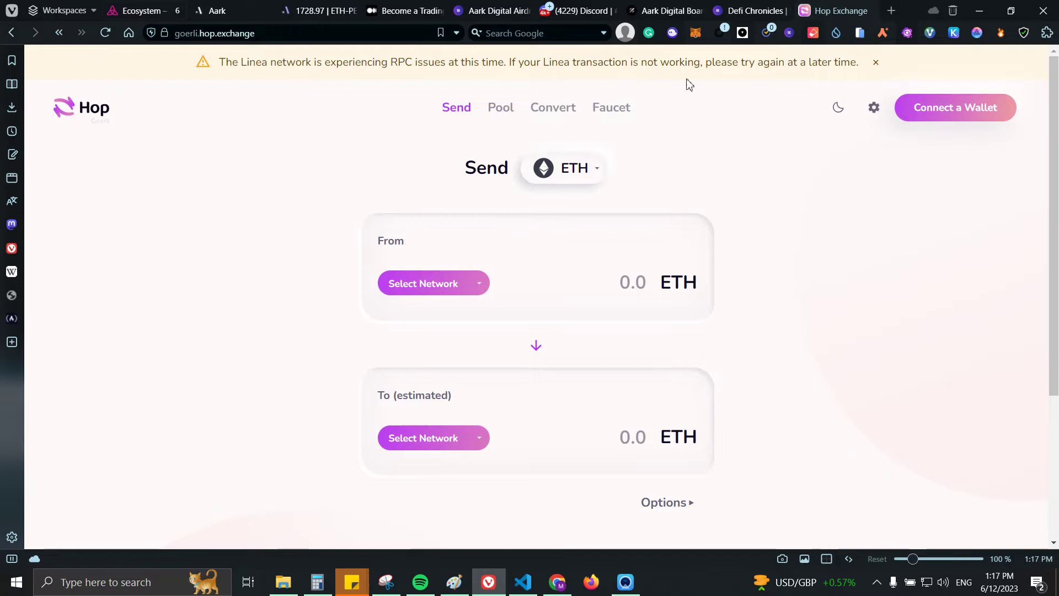
left_click(753, 11)
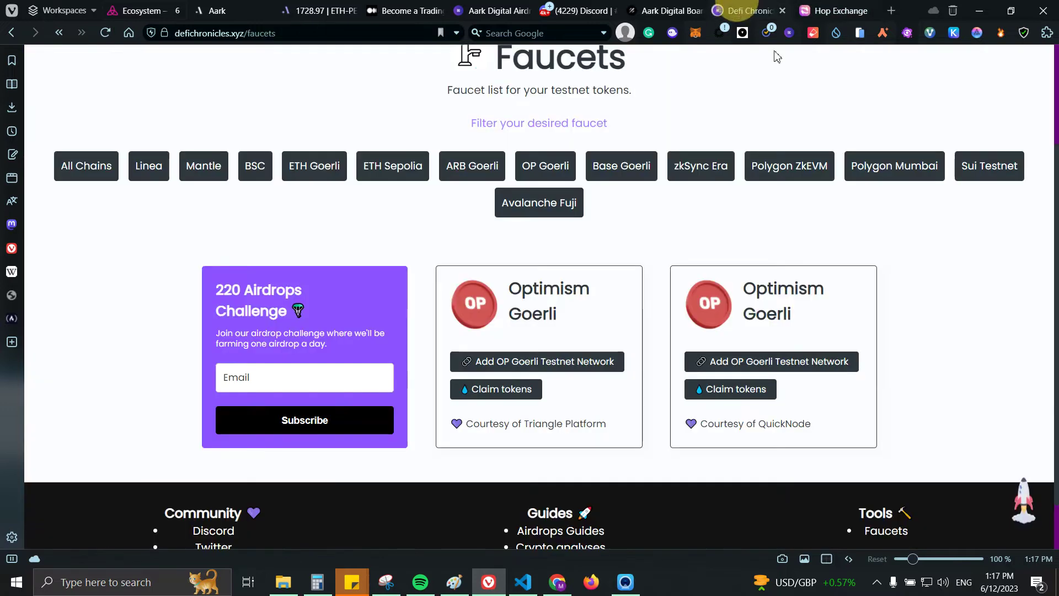
left_click(612, 167)
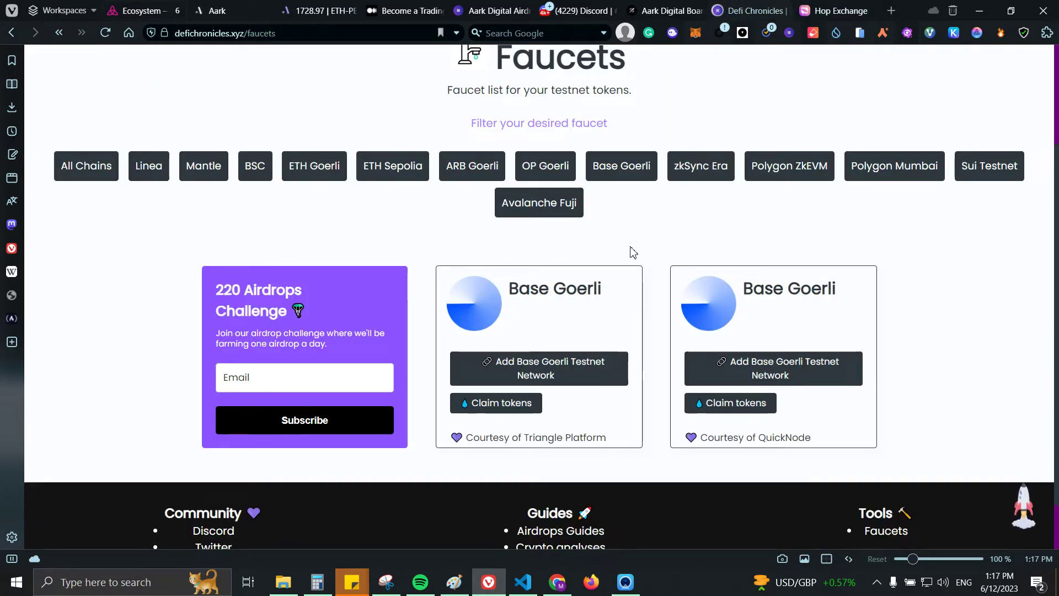
Step: Check Hop's source networks, then filter the faucets to Linea and finally ARB Goerli
left_click(834, 10)
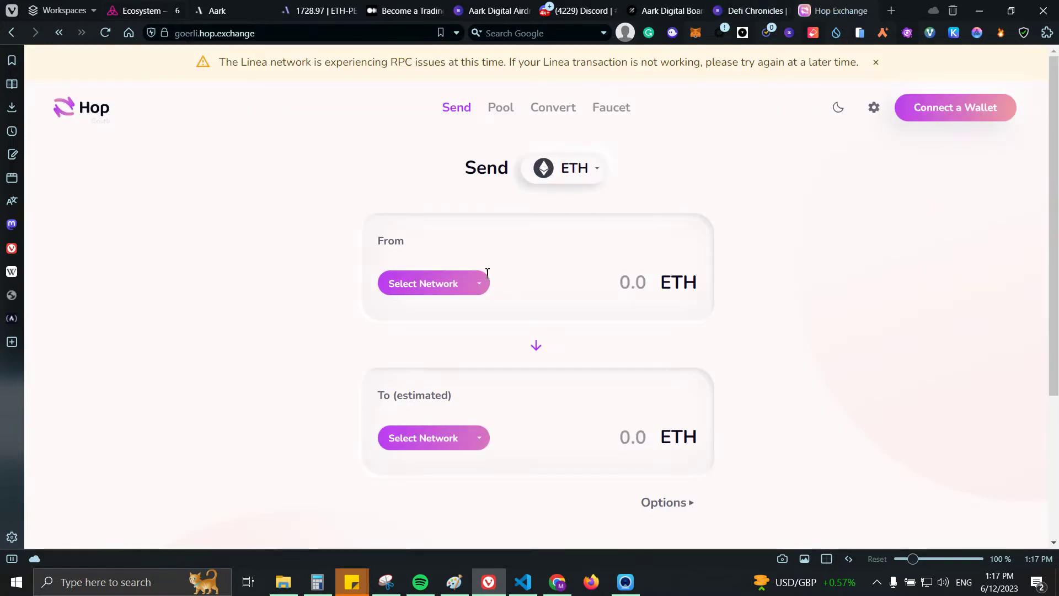
left_click(478, 281)
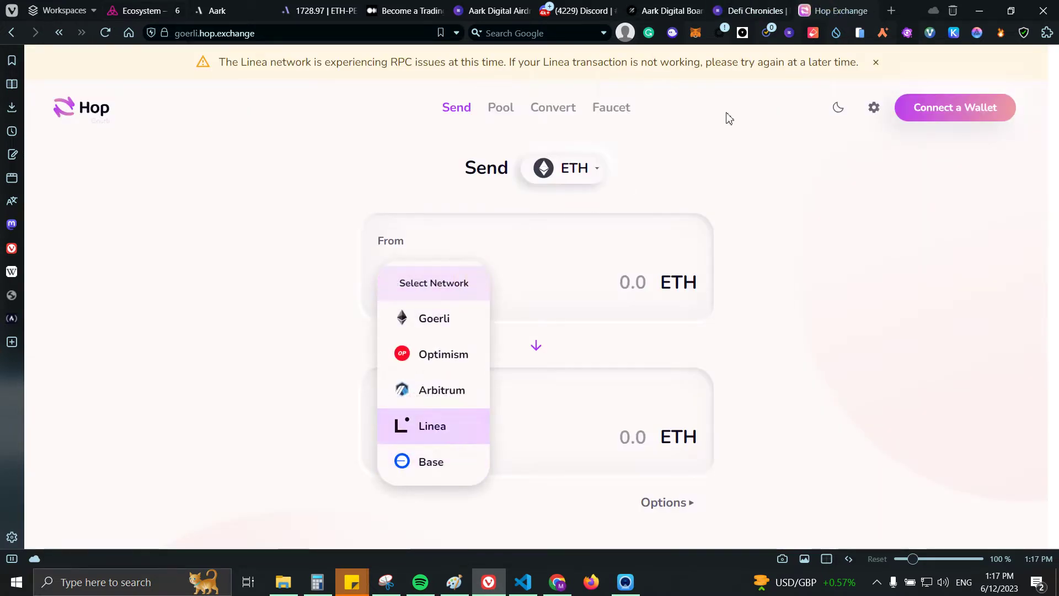
left_click(756, 10)
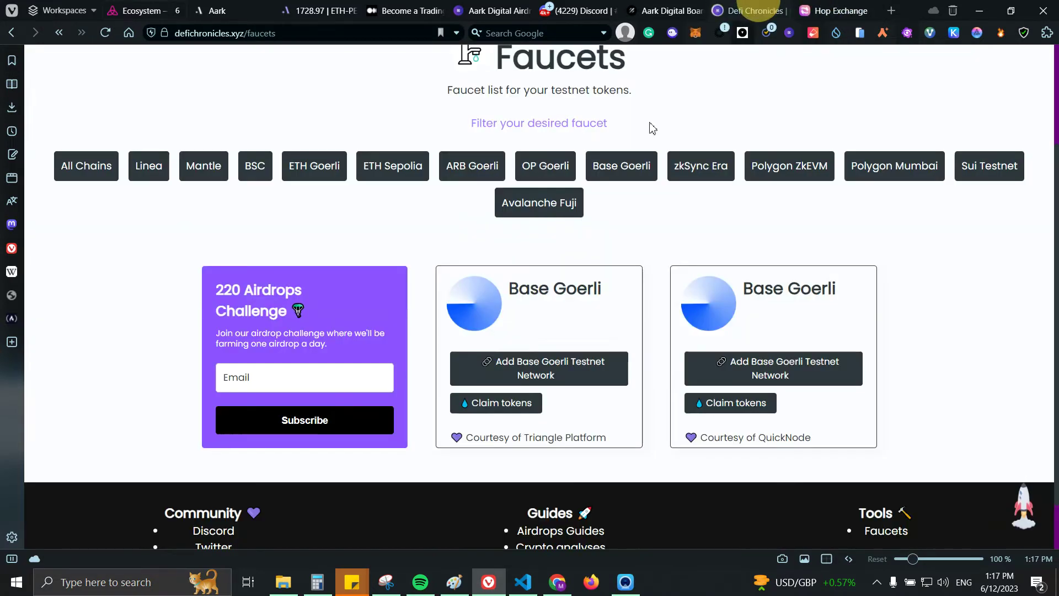
left_click(148, 165)
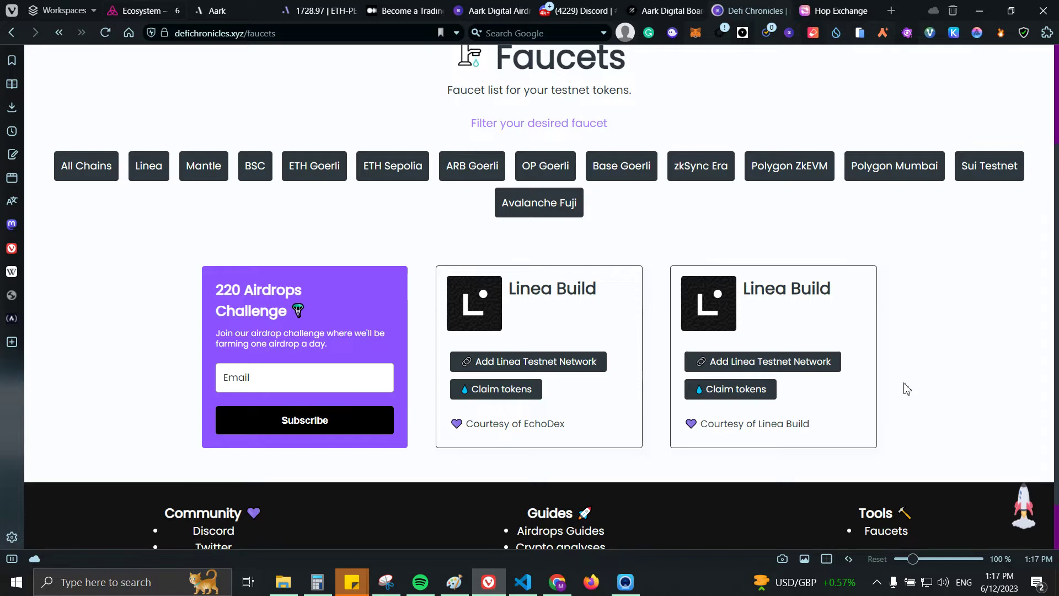
left_click(447, 175)
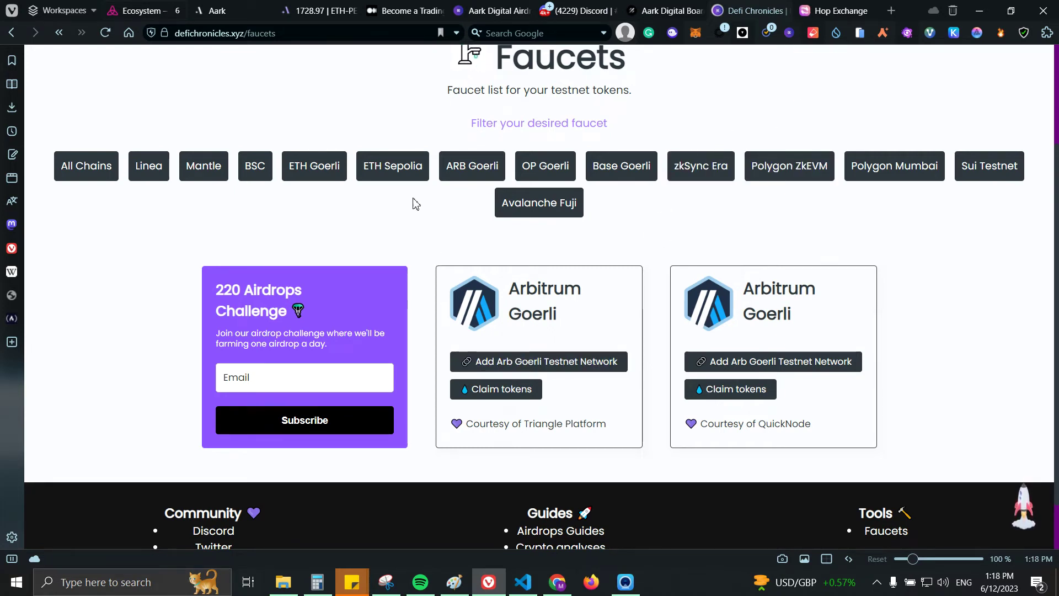
Step: Go from the ETH-PERP trading page to the Aark page with the Trade Mining Airdrop announcement
left_click(313, 6)
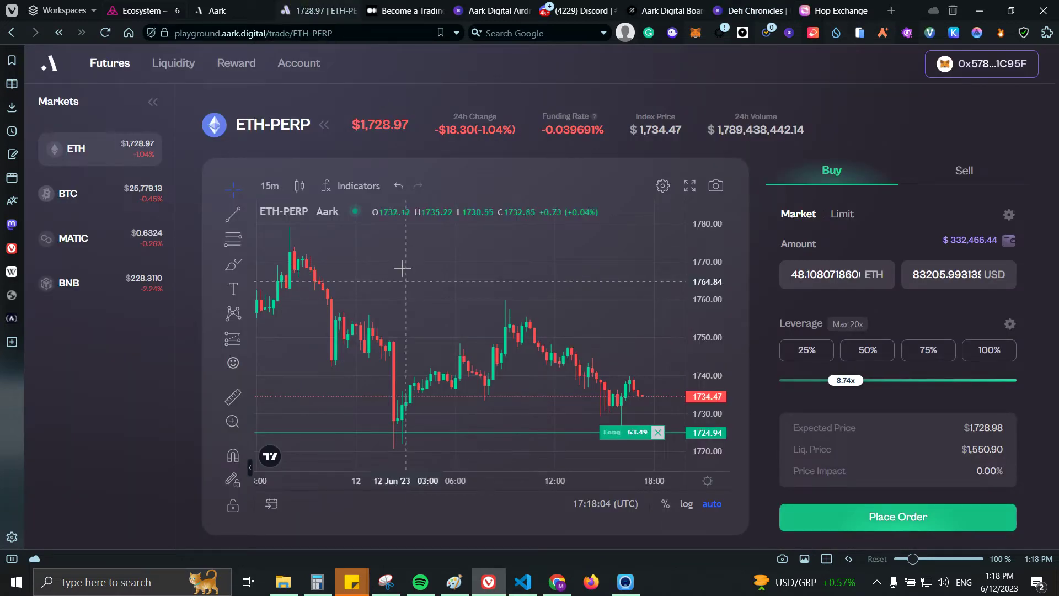
left_click(215, 8)
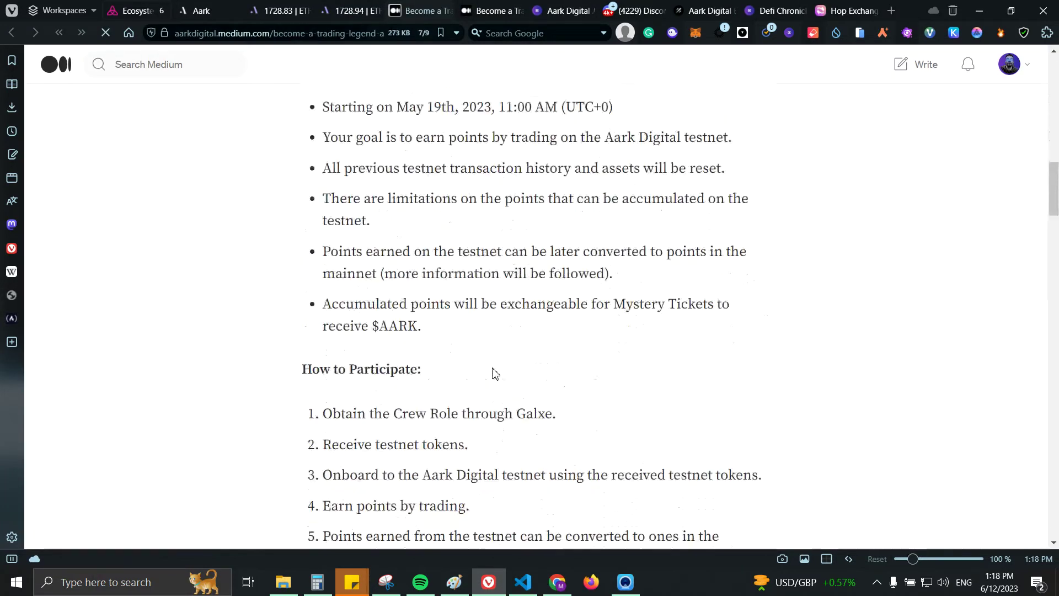
Step: Read the Aark article's points rules, marking the start date, down to the five How to Participate steps
scroll(495, 373, "up", 13)
scroll(495, 364, "down", 6)
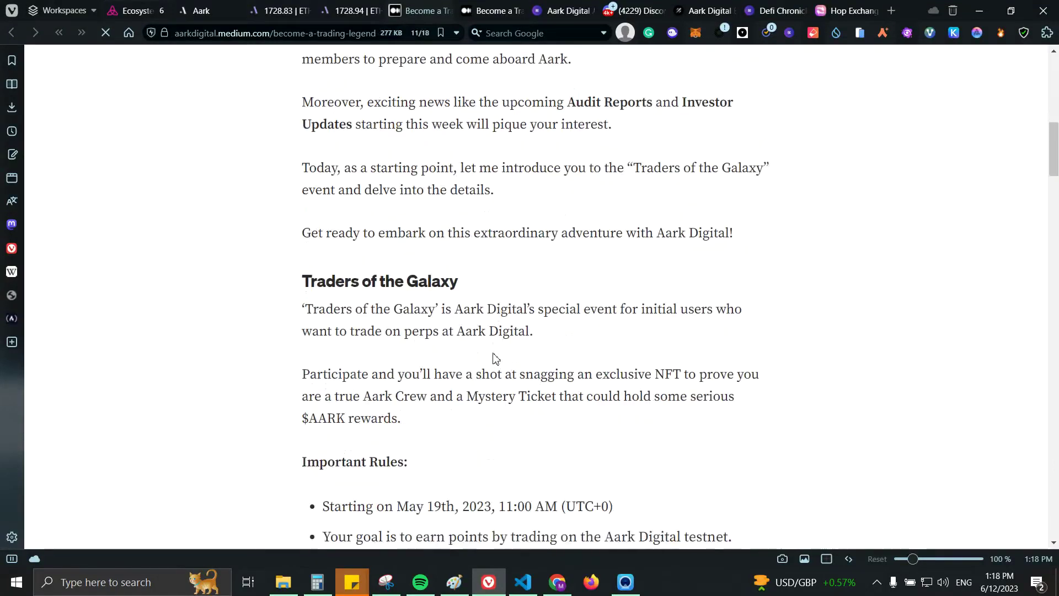
scroll(495, 362, "down", 5)
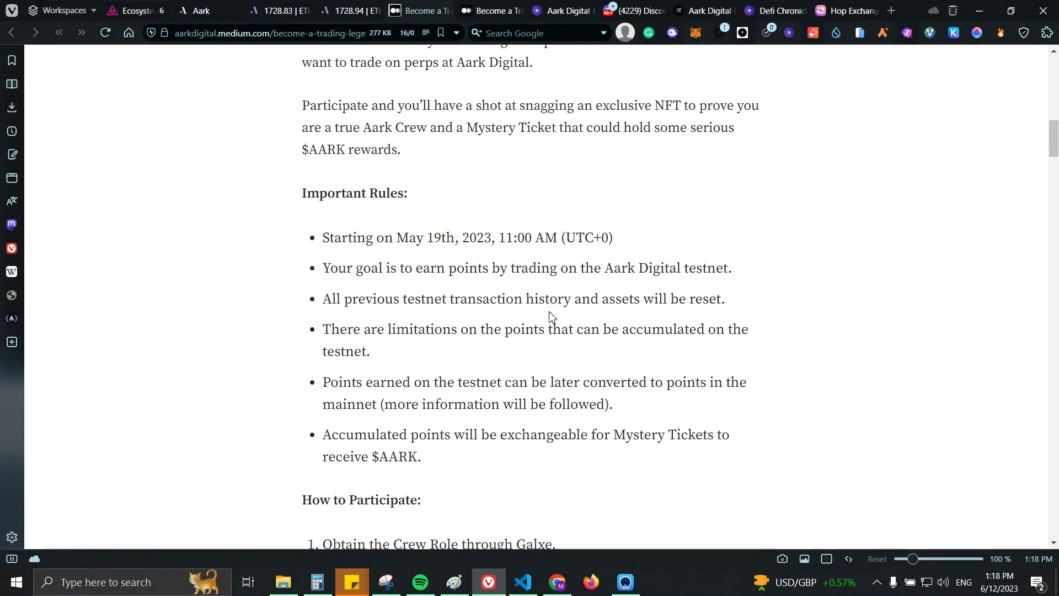
left_click_drag(342, 238, 456, 243)
left_click(490, 258)
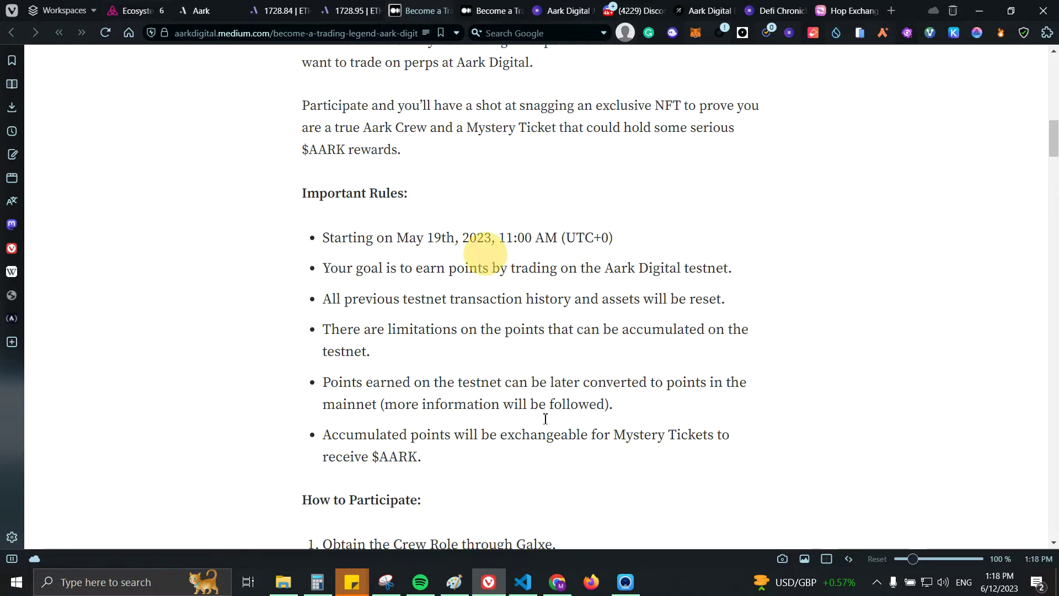
scroll(496, 331, "down", 1)
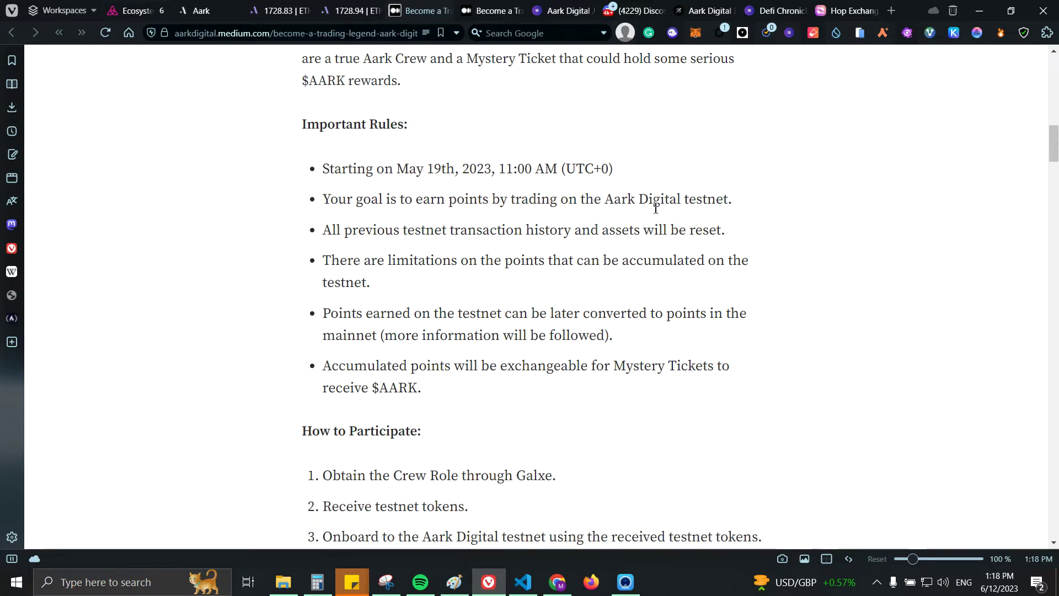
scroll(563, 229, "down", 1)
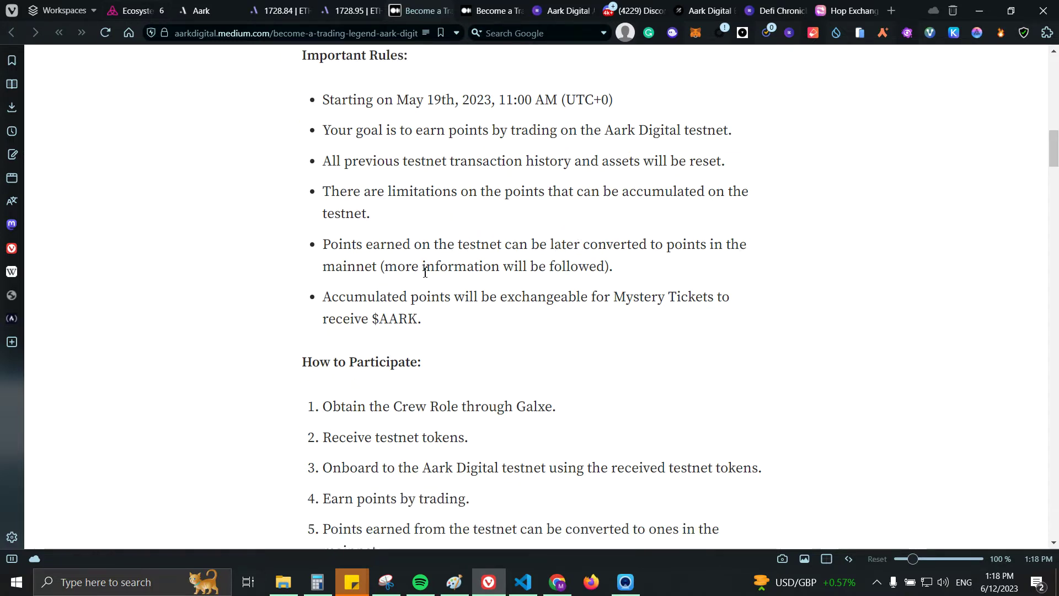
scroll(425, 273, "down", 1)
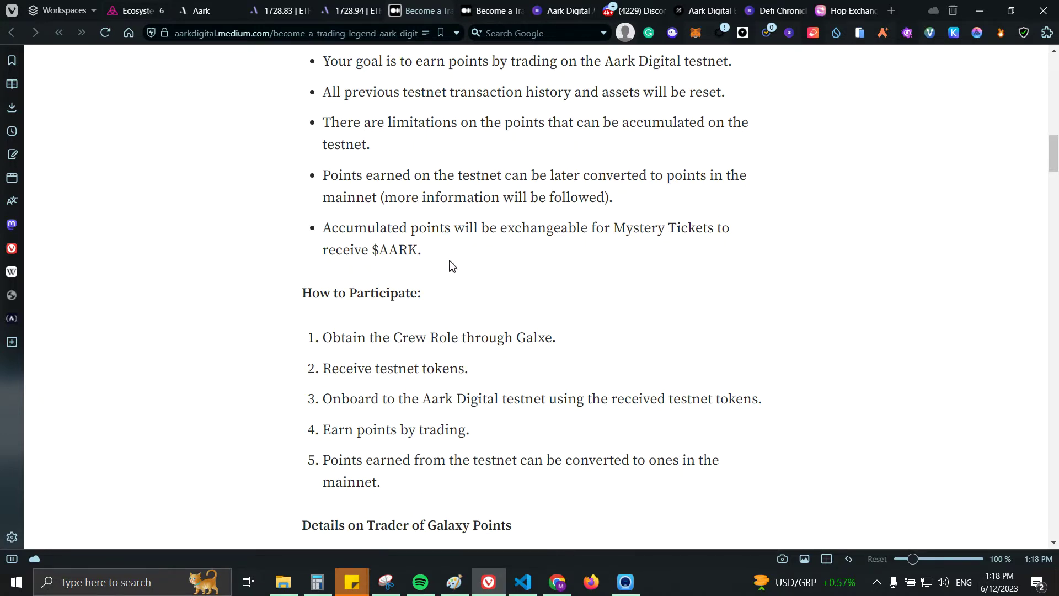
scroll(452, 266, "down", 1)
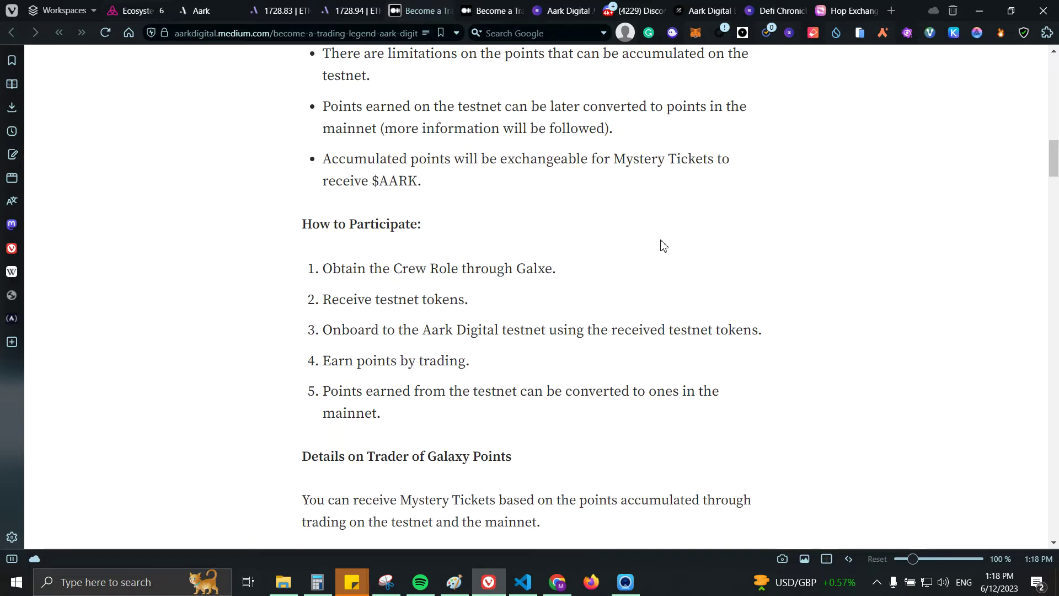
scroll(651, 244, "up", 1)
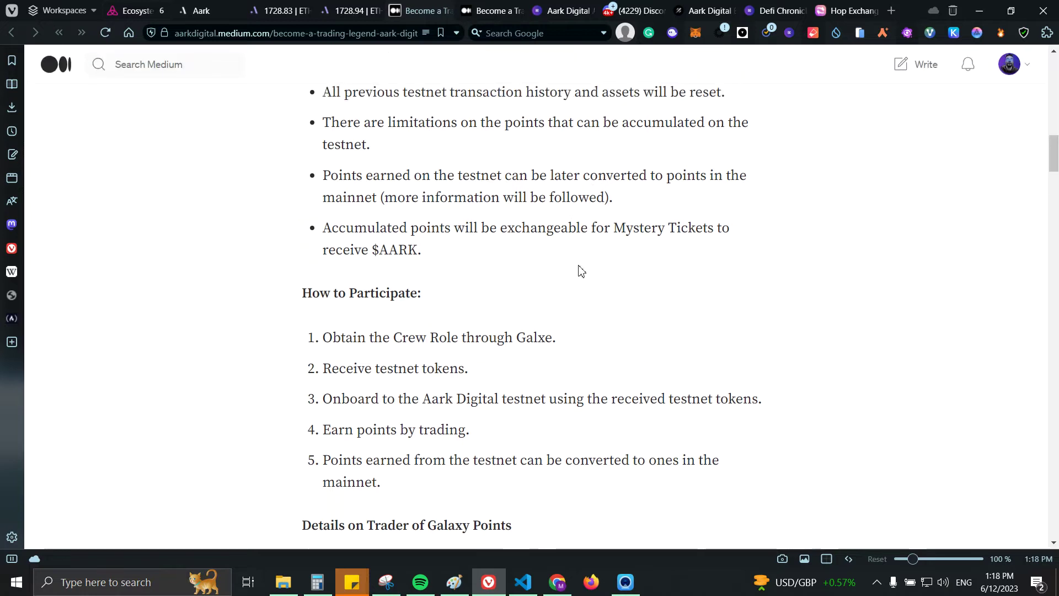
Step: Glance at the DeFi Chronicles Aark guide, then load galxe.com in the Galxe tab
left_click(554, 11)
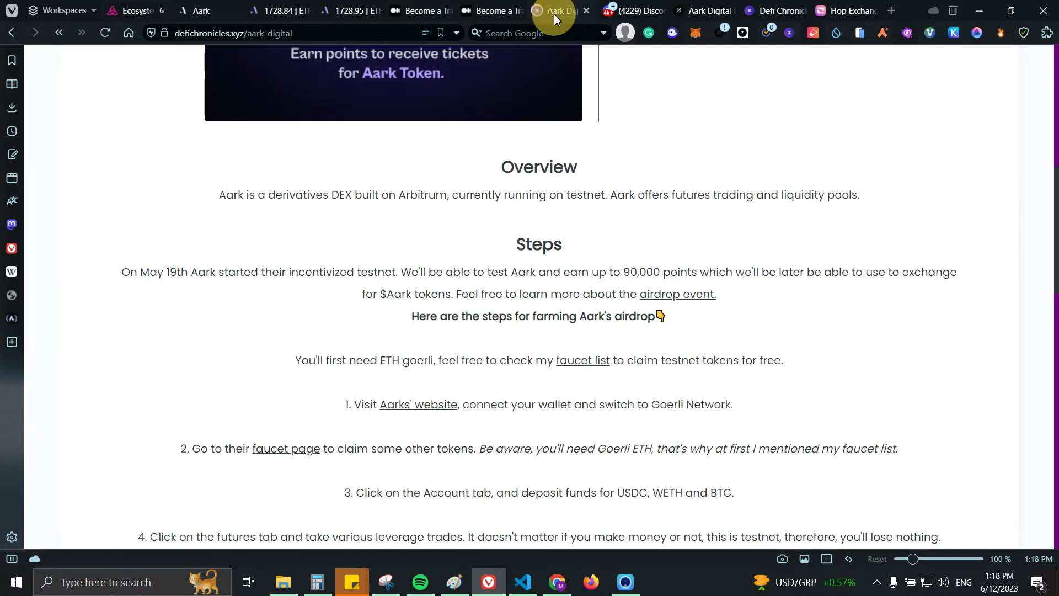
scroll(755, 424, "up", 4)
scroll(755, 331, "down", 1)
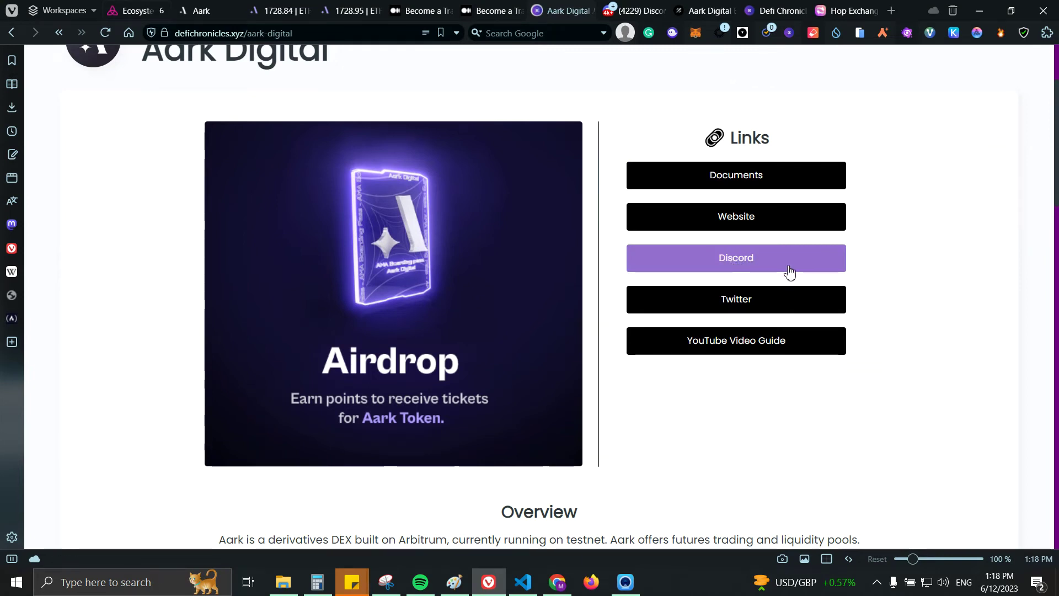
left_click(705, 11)
left_click(214, 31)
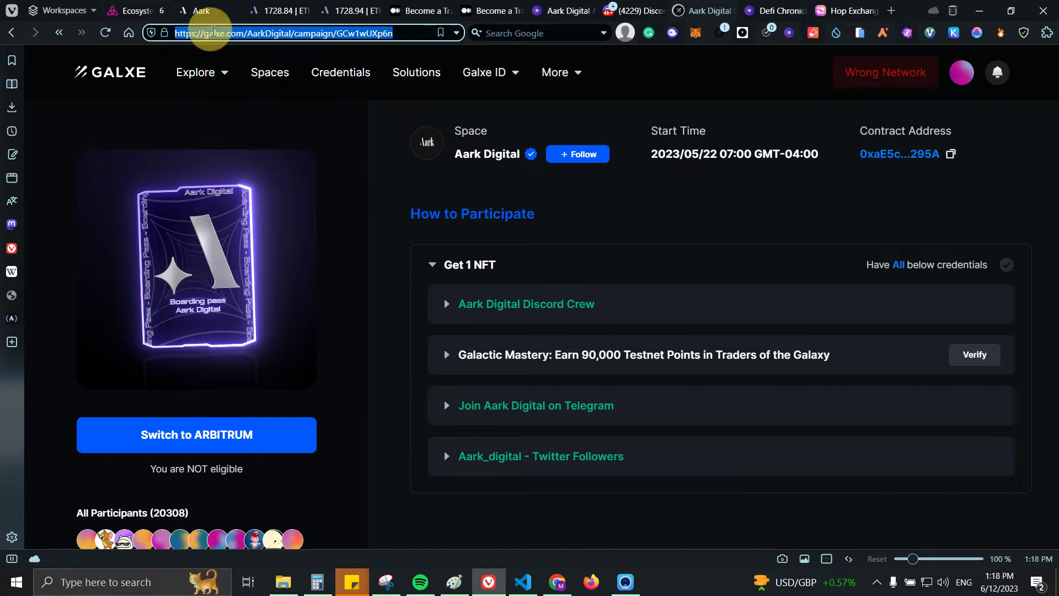
type("gal")
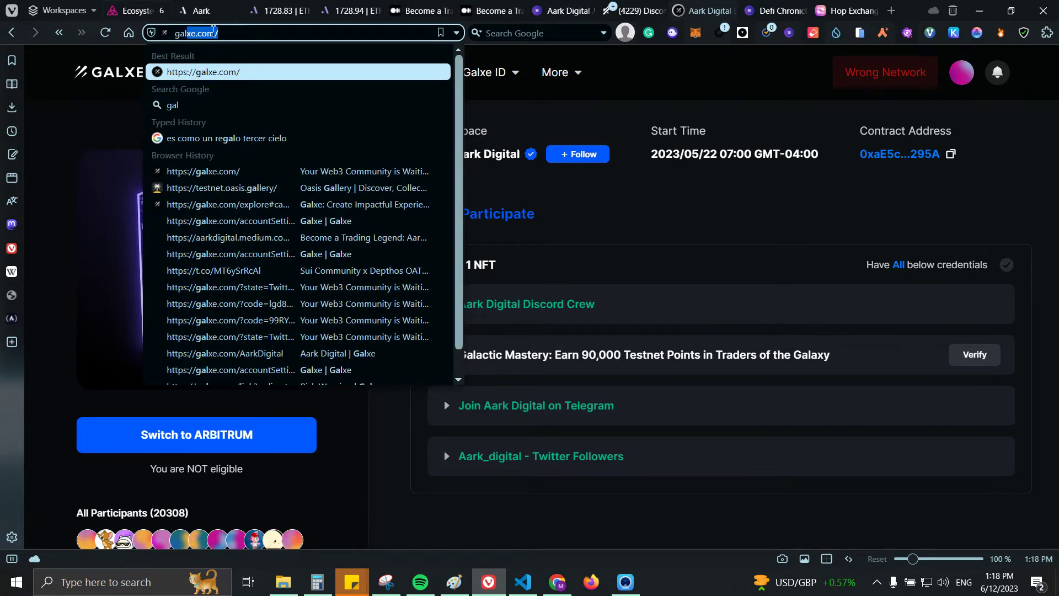
type("xe")
key("Return")
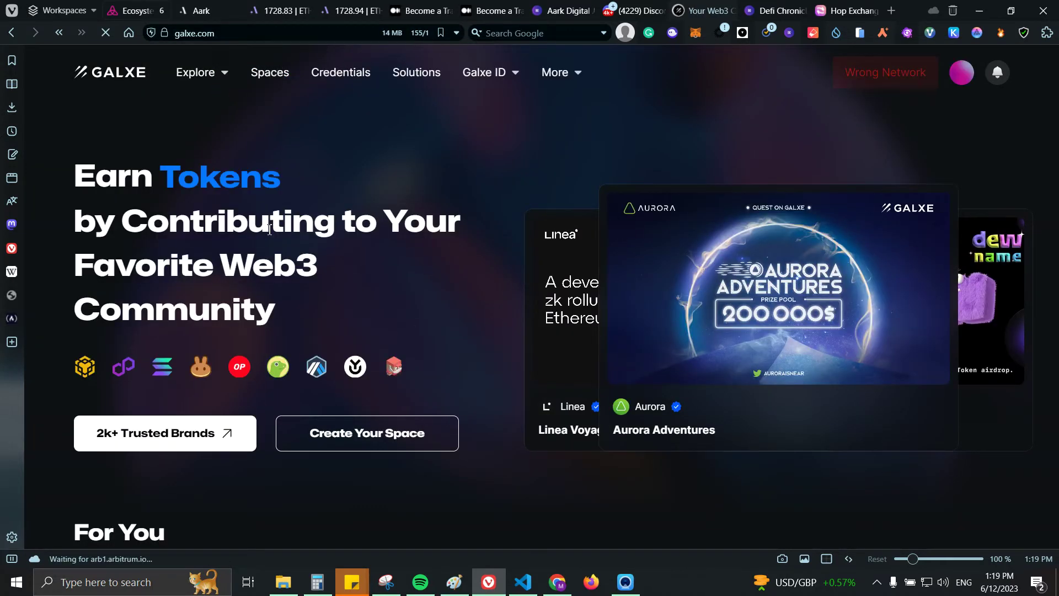
Step: Search Galxe's campaign explorer for 'aar' and open the Aark Digital space
mouse_move(199, 77)
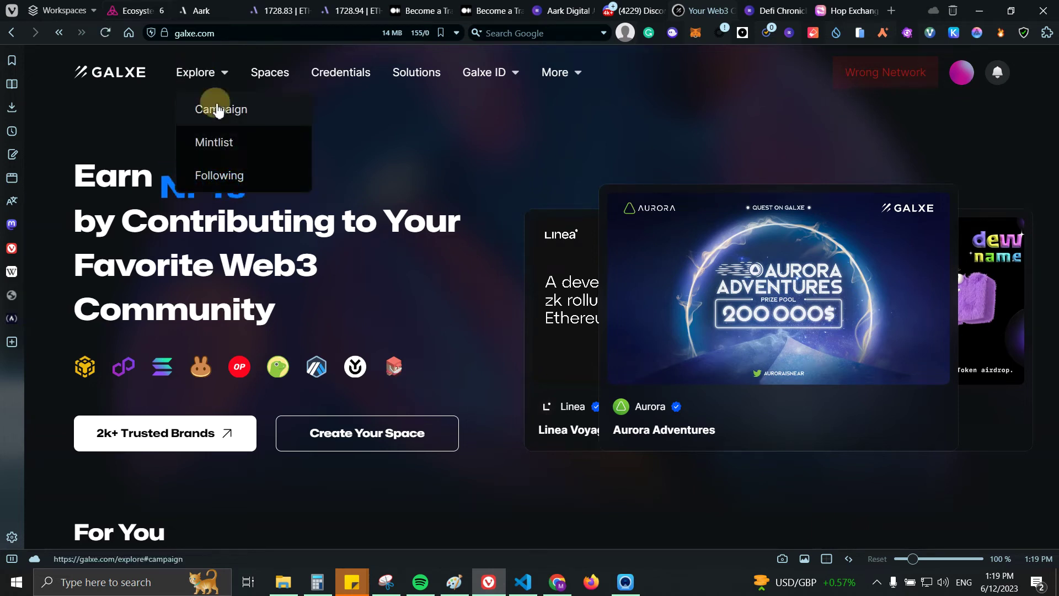
left_click(204, 107)
left_click(326, 220)
type("aark")
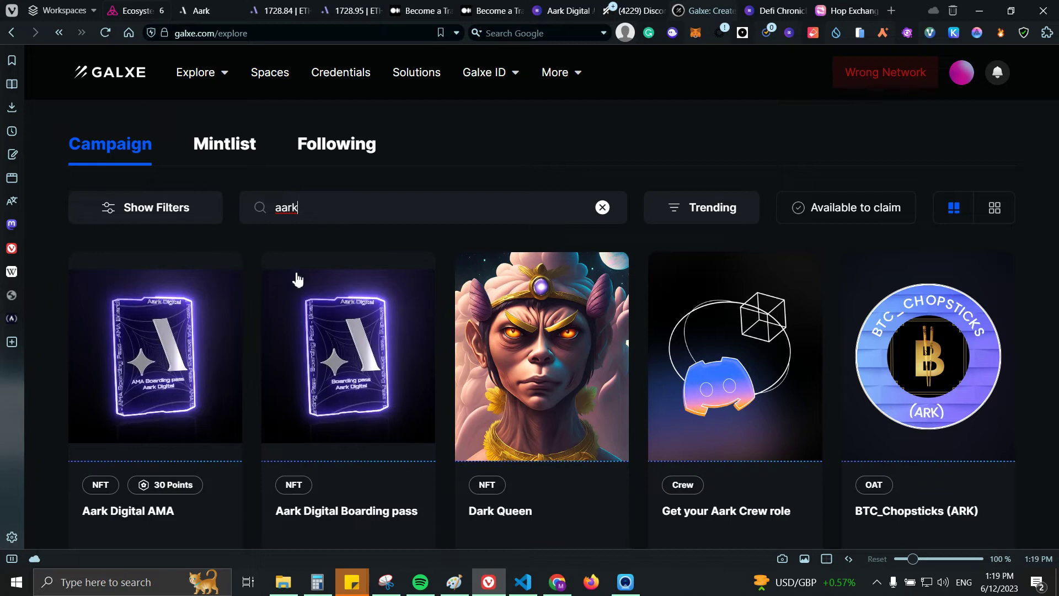
scroll(248, 353, "down", 1)
left_click(130, 498)
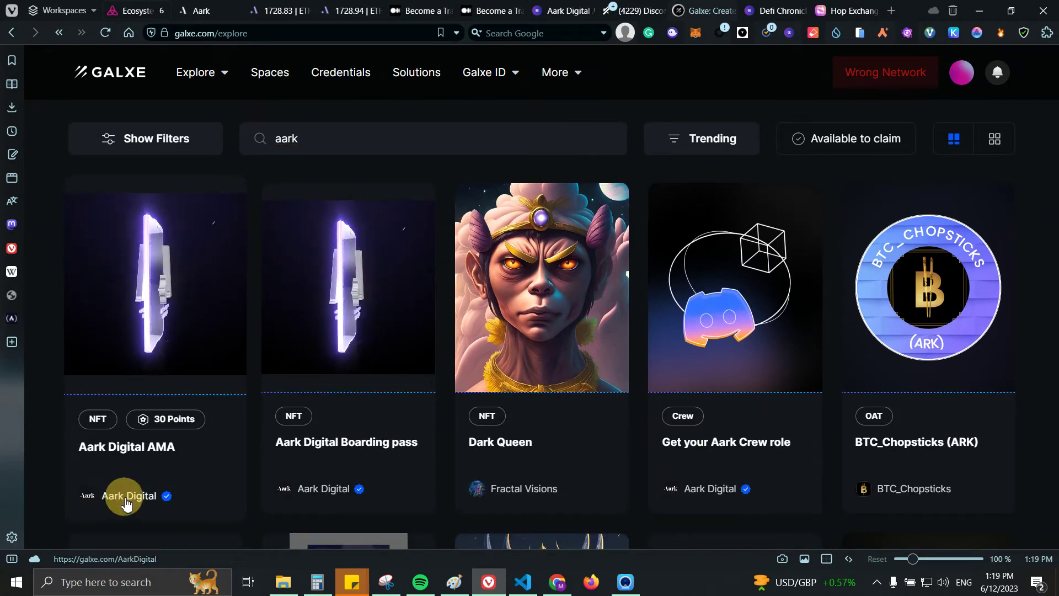
Step: Open the 'Get your Aark Crew role' campaign and expand its Get 1 Entry credentials
scroll(673, 277, "down", 5)
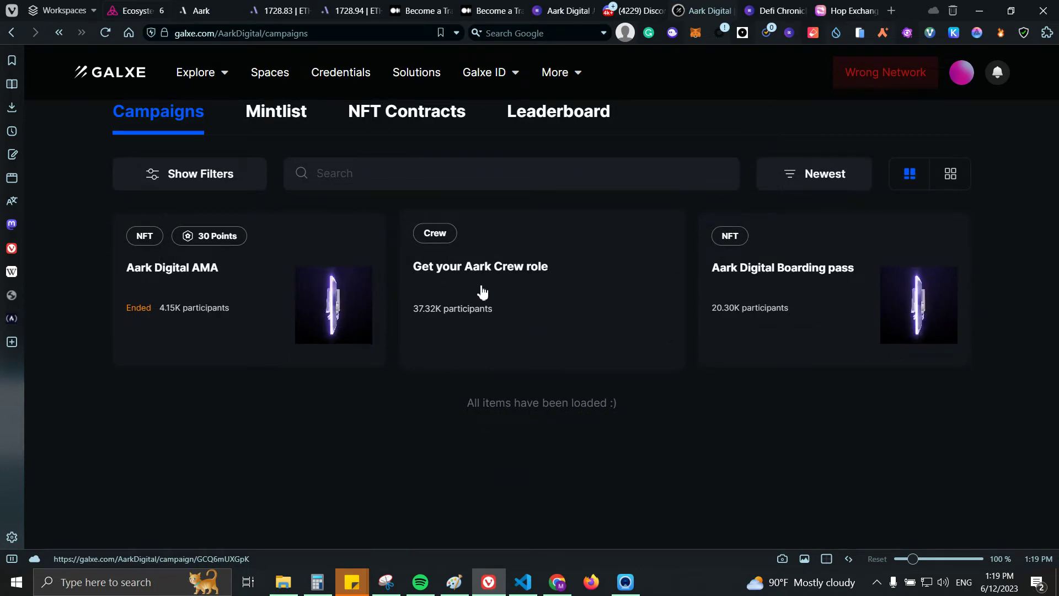
left_click(502, 295)
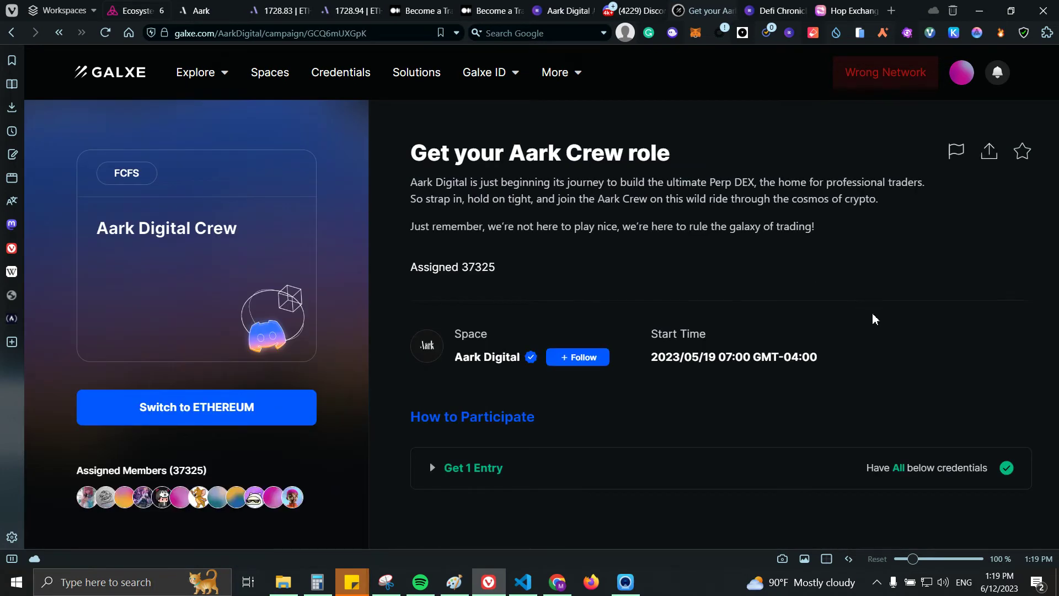
left_click(462, 467)
scroll(513, 357, "down", 3)
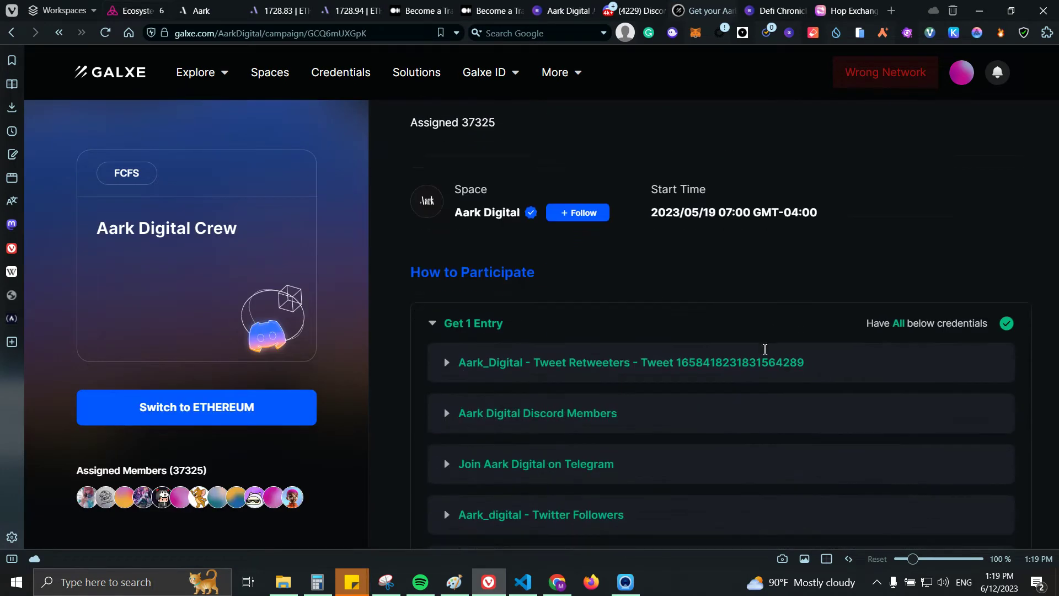
scroll(513, 358, "down", 1)
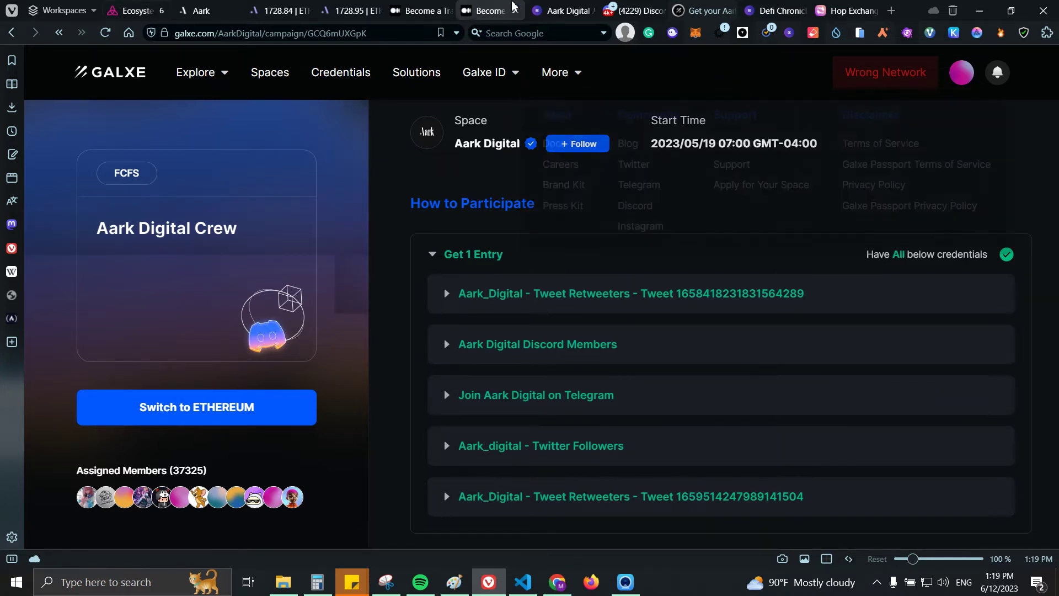
left_click(327, 8)
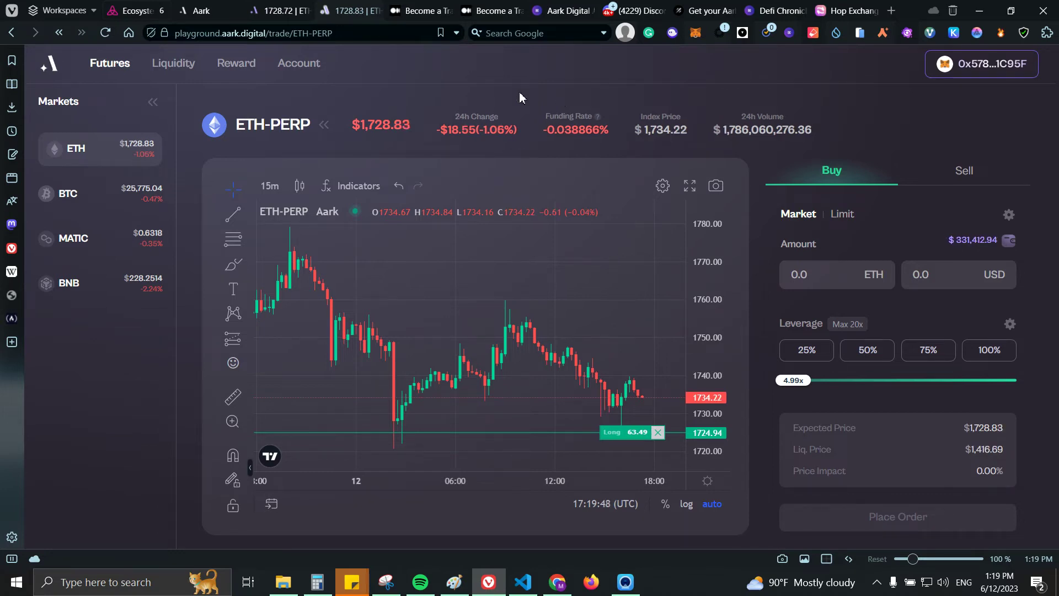
Step: Look over the Leveraged Liquidity page, then return to ETH-PERP futures trading
left_click(174, 64)
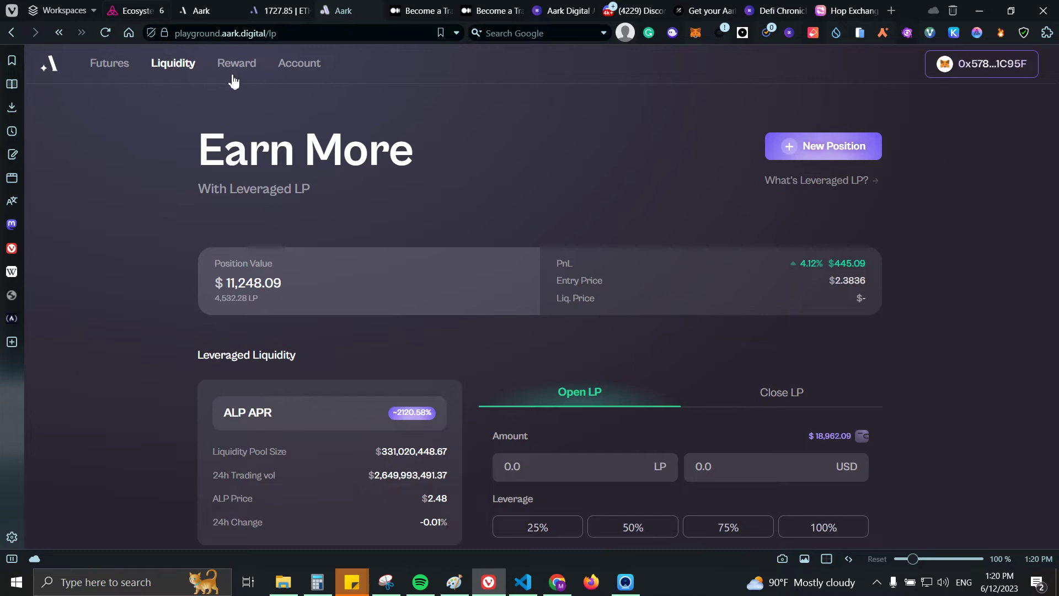
left_click(112, 73)
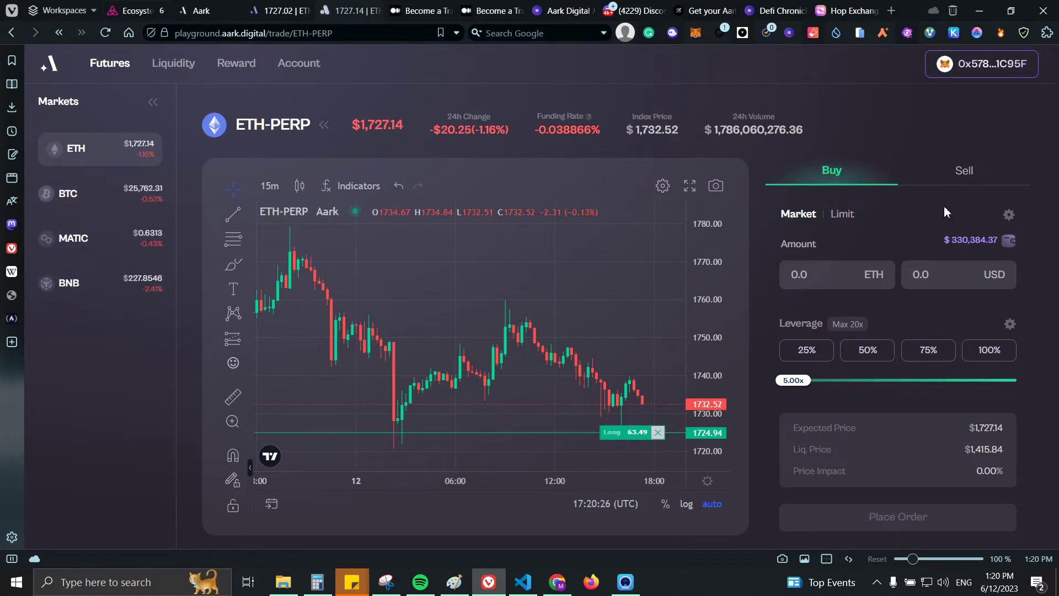
Step: Market-buy about 43.2 ETH-PERP at roughly 8.47x leverage and confirm it in MetaMask
left_click_drag(794, 380, 839, 380)
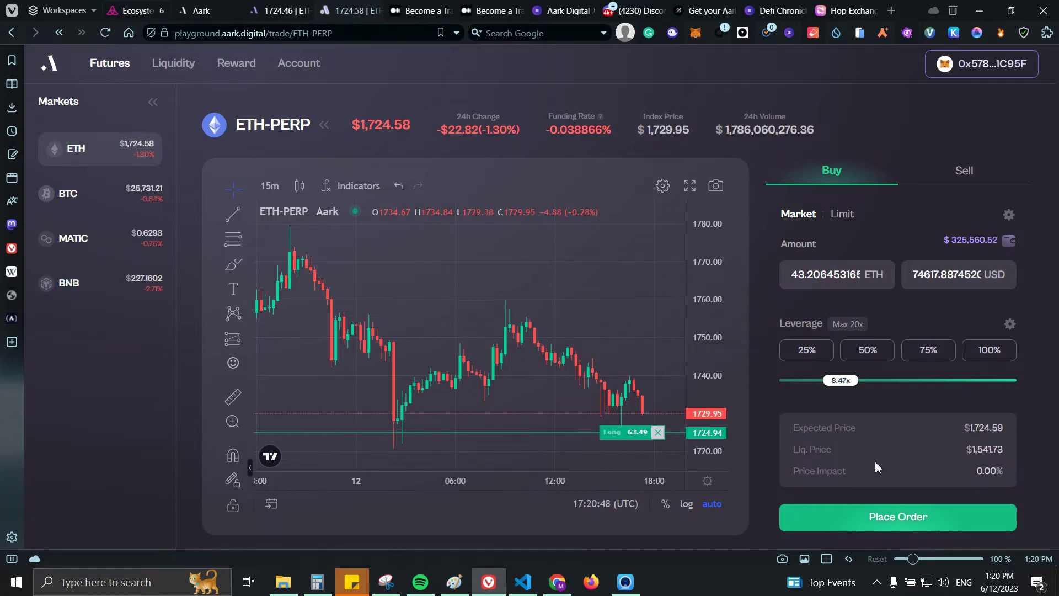
left_click(926, 276)
left_click(894, 303)
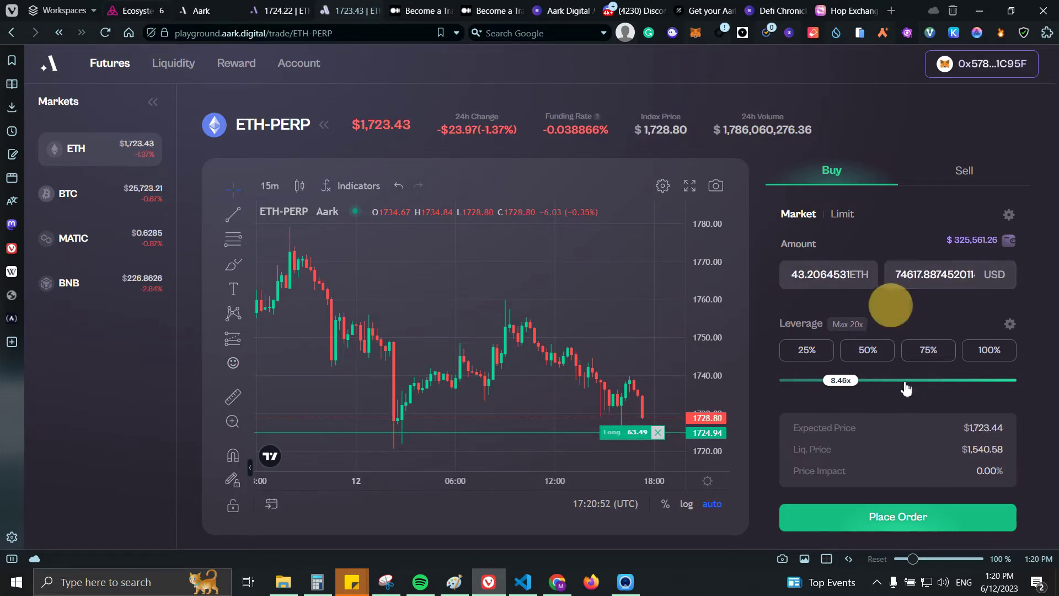
left_click(885, 523)
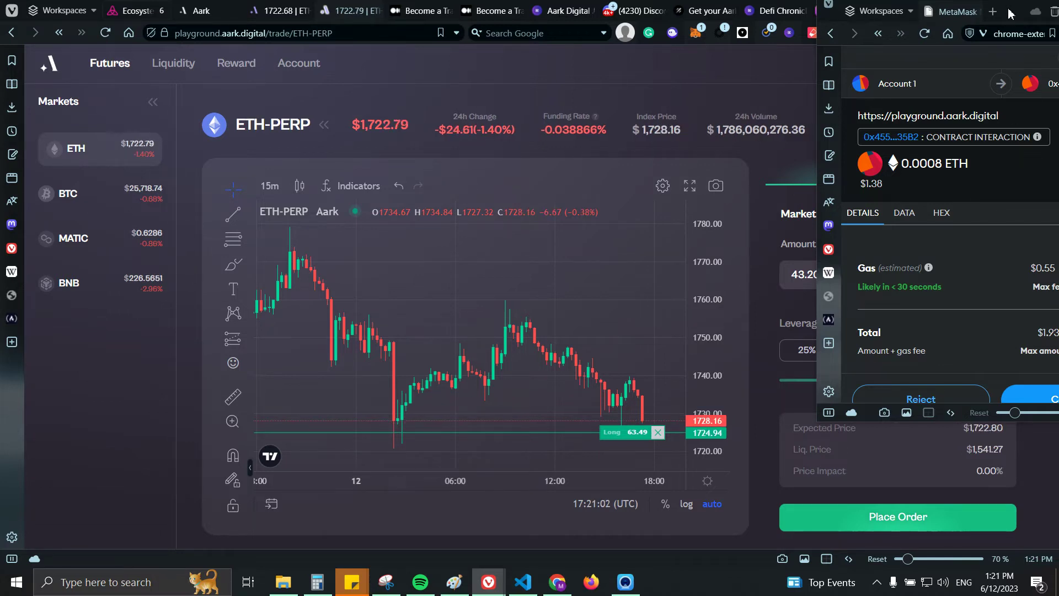
left_click_drag(1008, 17, 827, 40)
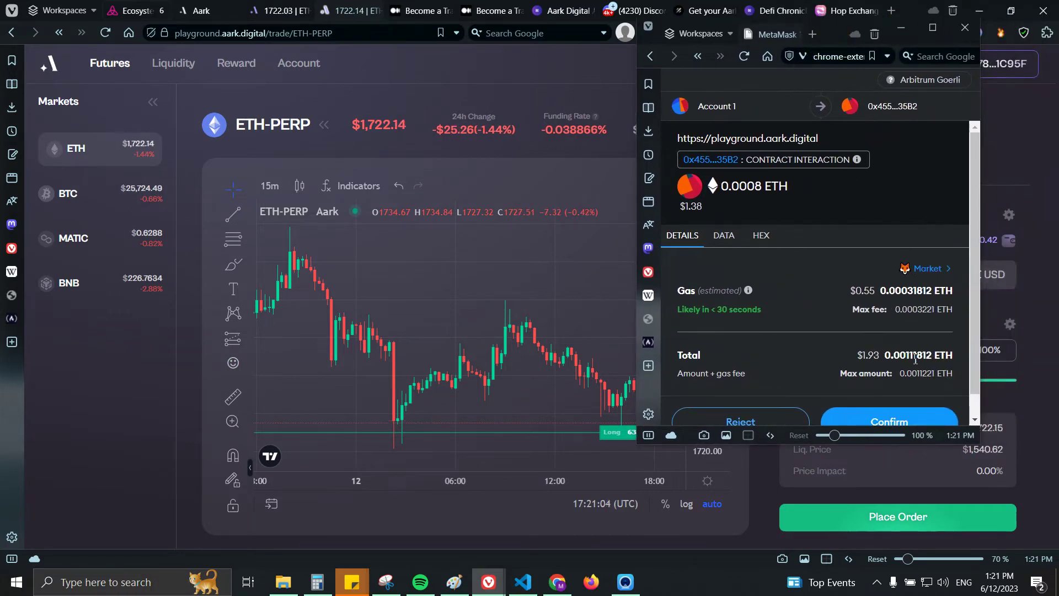
scroll(905, 381, "down", 1)
left_click(907, 398)
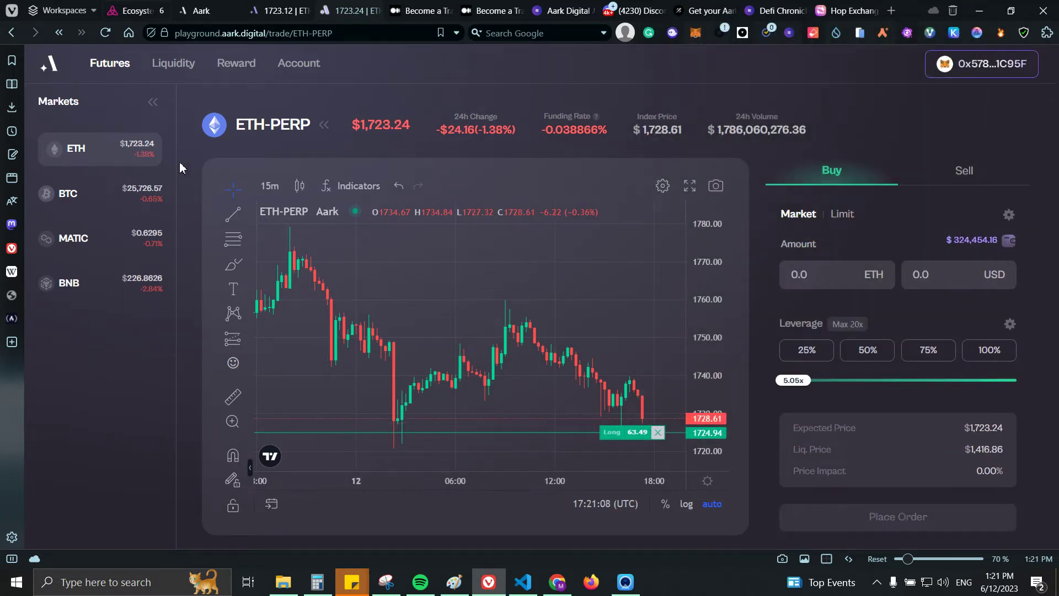
left_click(229, 65)
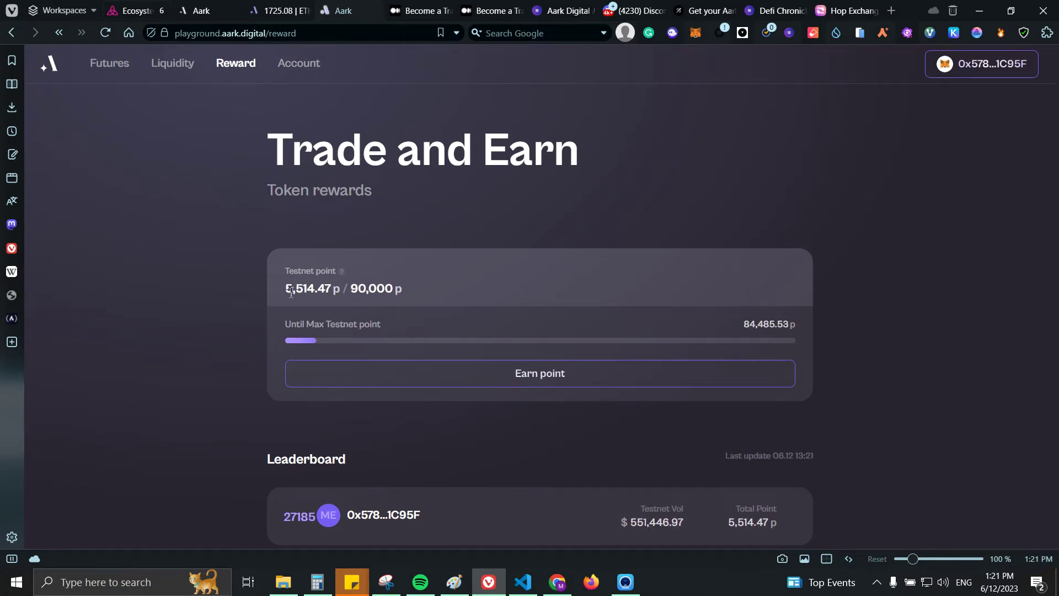
Step: Highlight the 5,514.47 testnet points figure on the Reward page
left_click_drag(285, 288, 316, 292)
Step: Open a 1,907.82 LP leveraged liquidity position at 25% of funds and confirm it in MetaMask
left_click(161, 69)
scroll(498, 149, "down", 3)
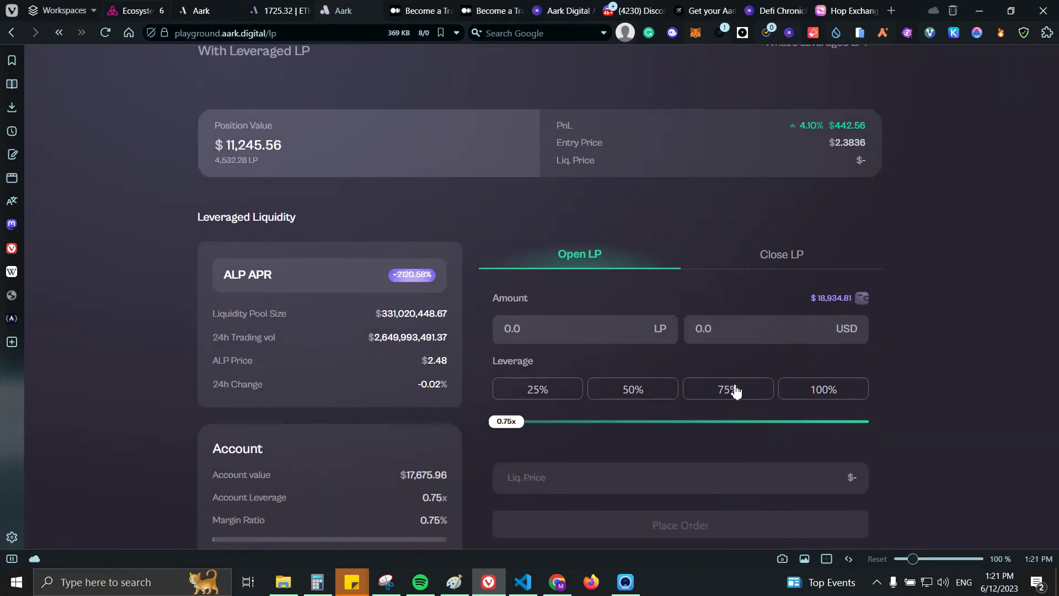
left_click(555, 392)
scroll(456, 332, "up", 3)
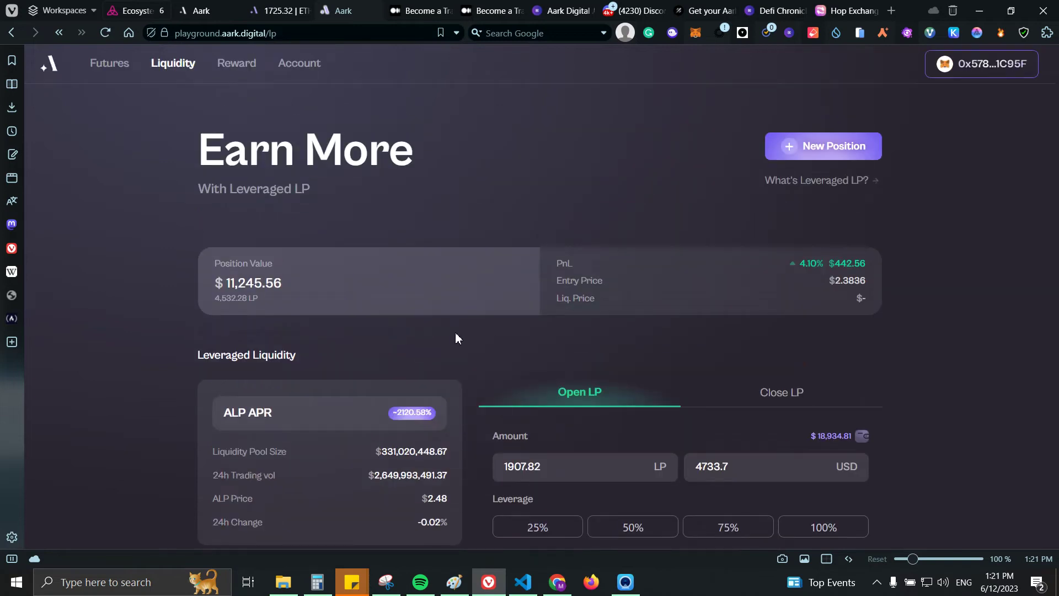
scroll(904, 363, "down", 4)
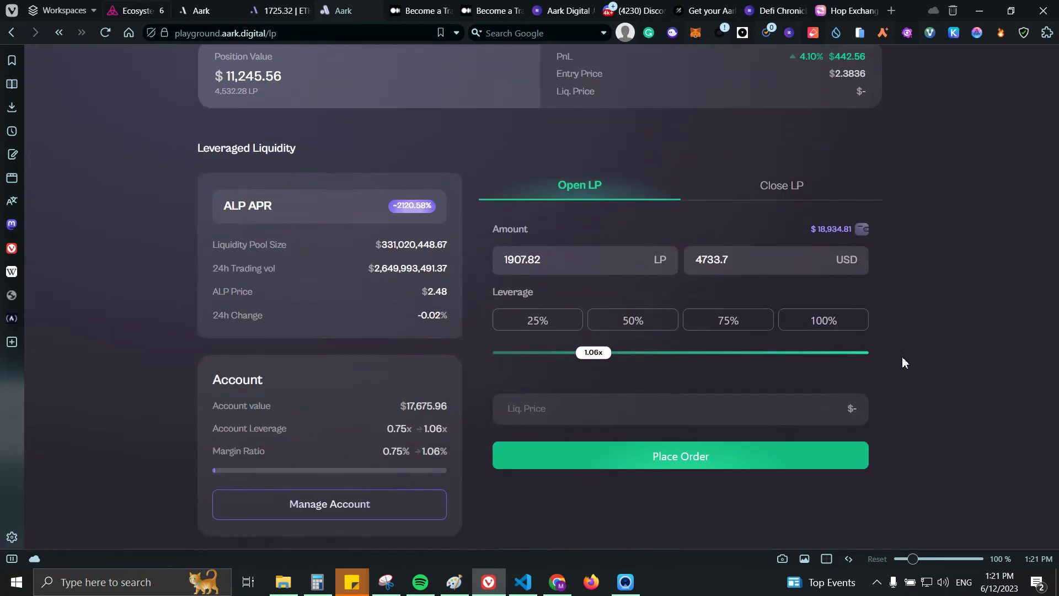
left_click(637, 455)
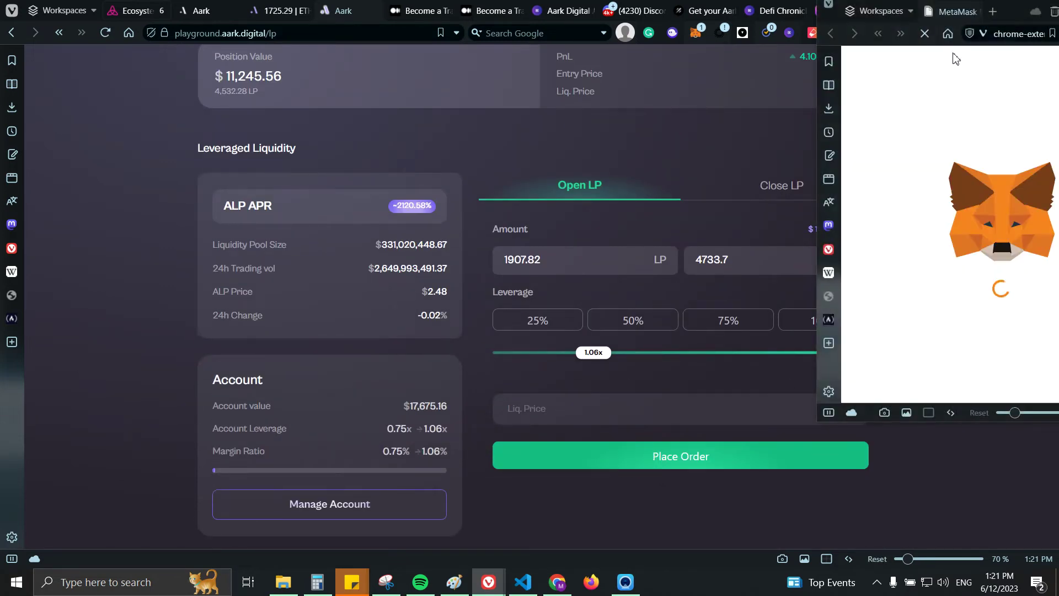
left_click_drag(1017, 22, 743, 92)
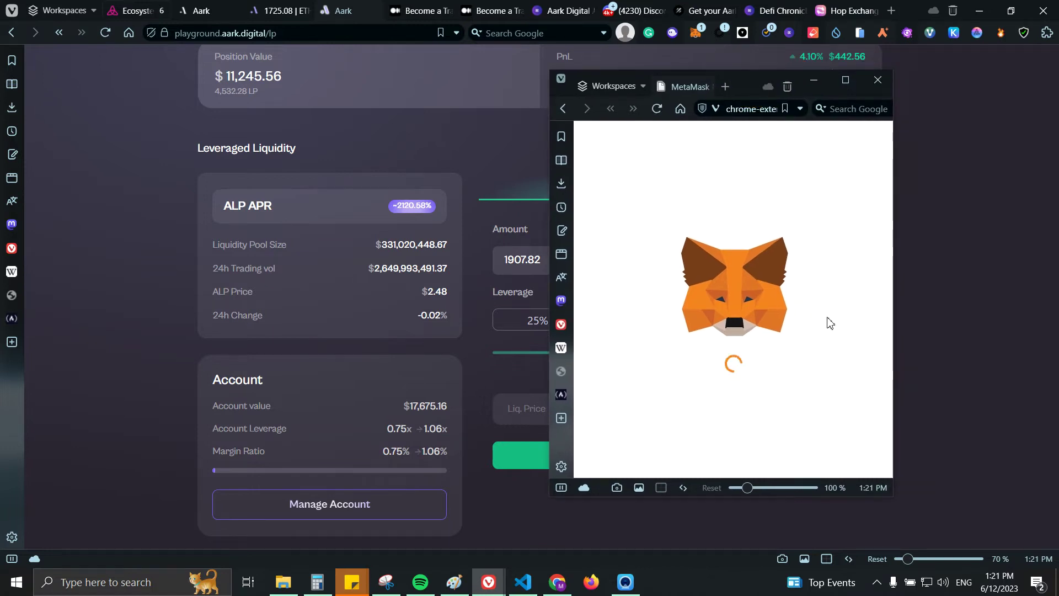
left_click(805, 476)
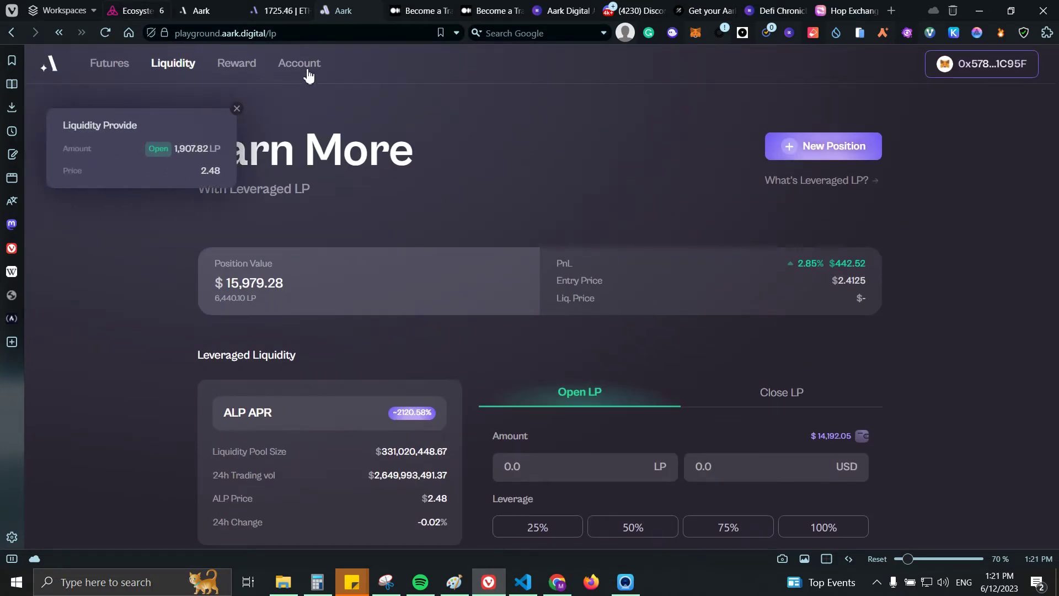
left_click(299, 64)
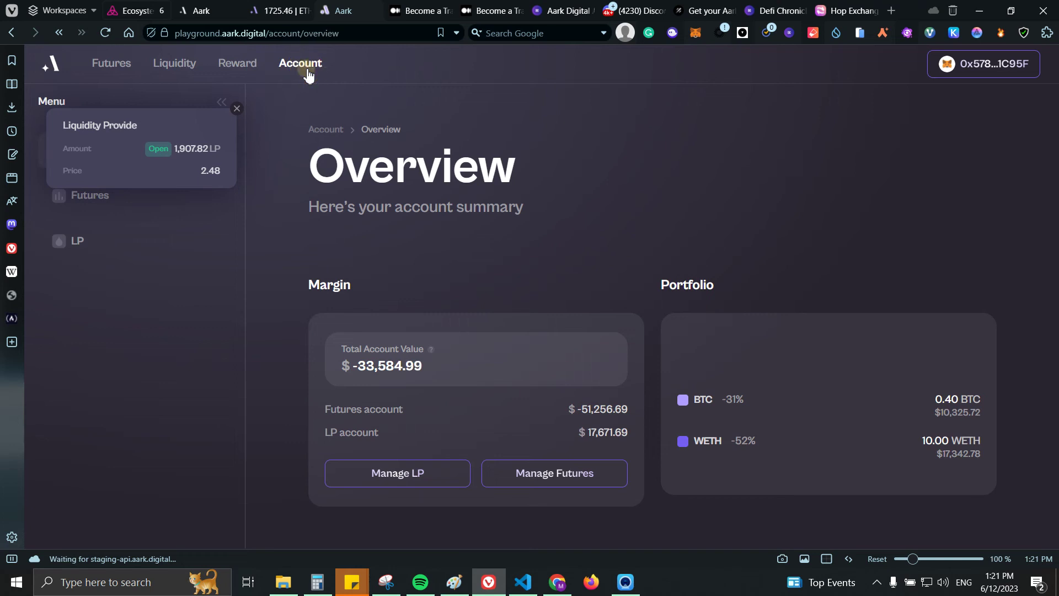
Step: Dismiss the notification, open the Futures account summary and start a BTC deposit
left_click(239, 111)
left_click(109, 201)
scroll(478, 241, "down", 2)
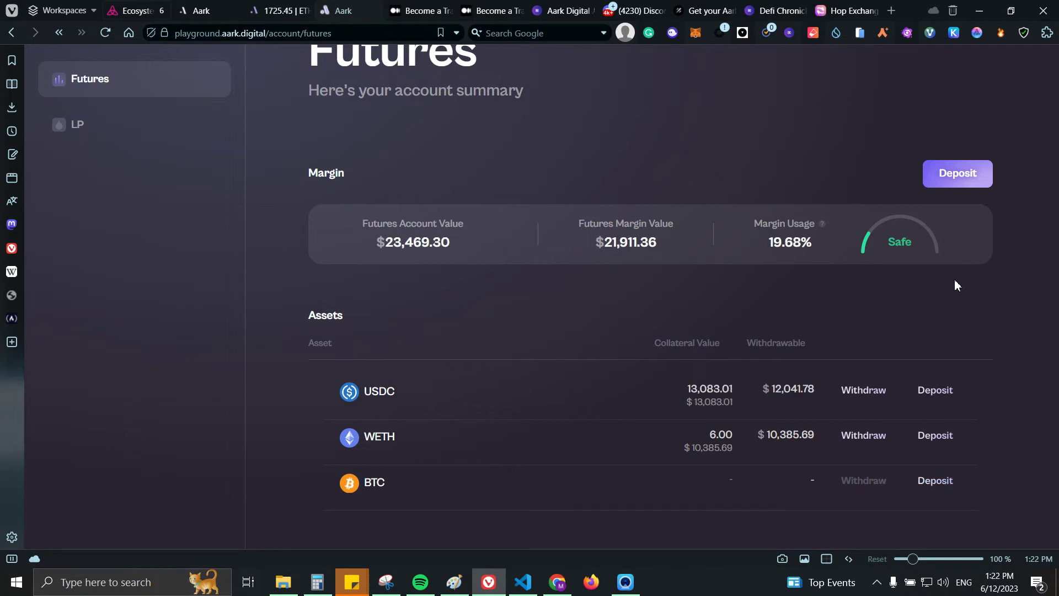
left_click(920, 488)
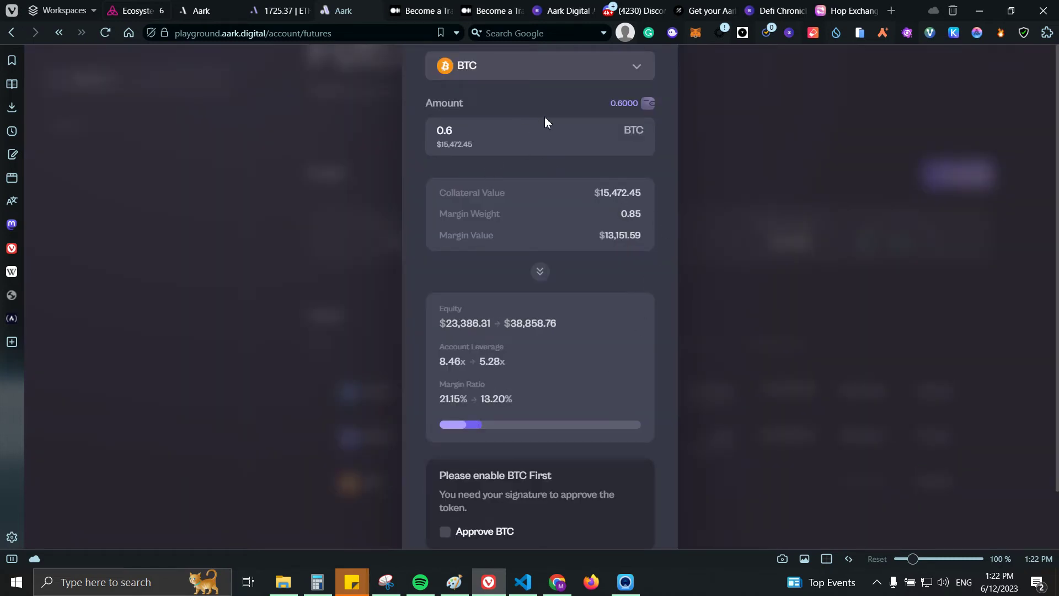
Step: Approve MockBTC spending in MetaMask with a 0.6 spending cap
scroll(518, 387, "down", 1)
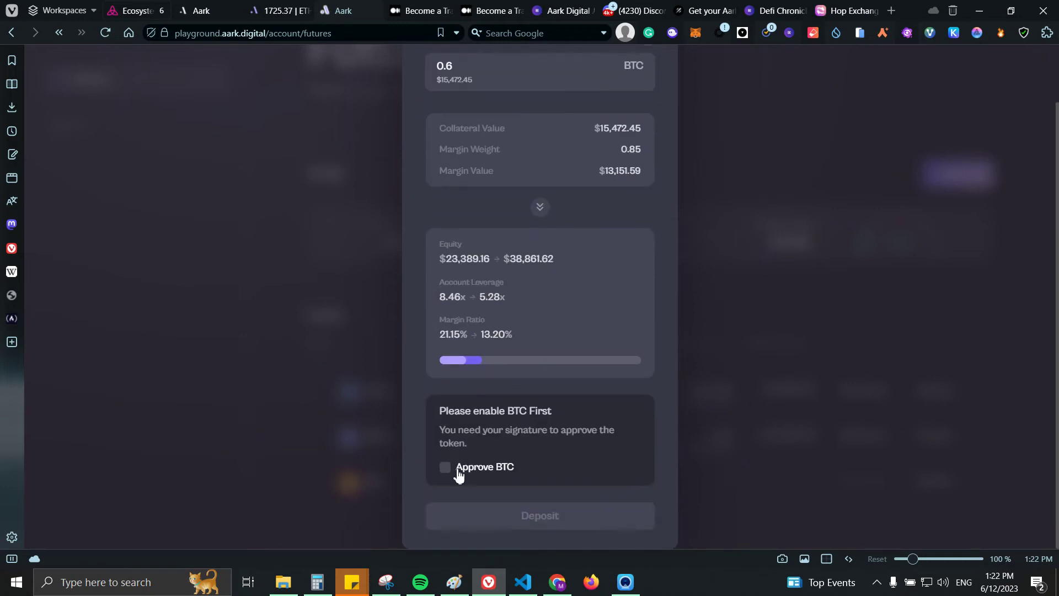
left_click(557, 459)
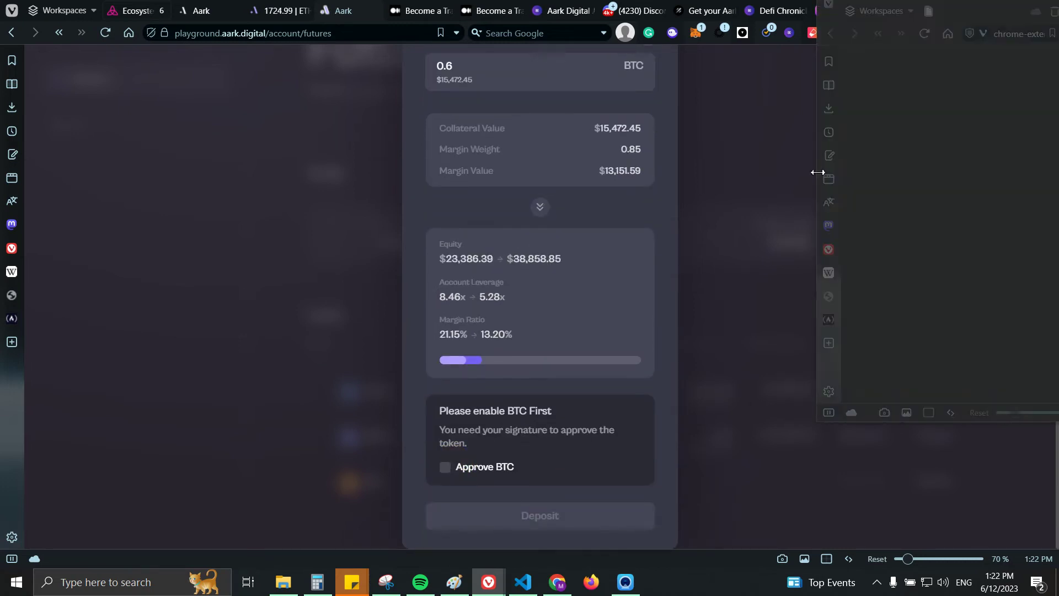
left_click_drag(1007, 19, 906, 88)
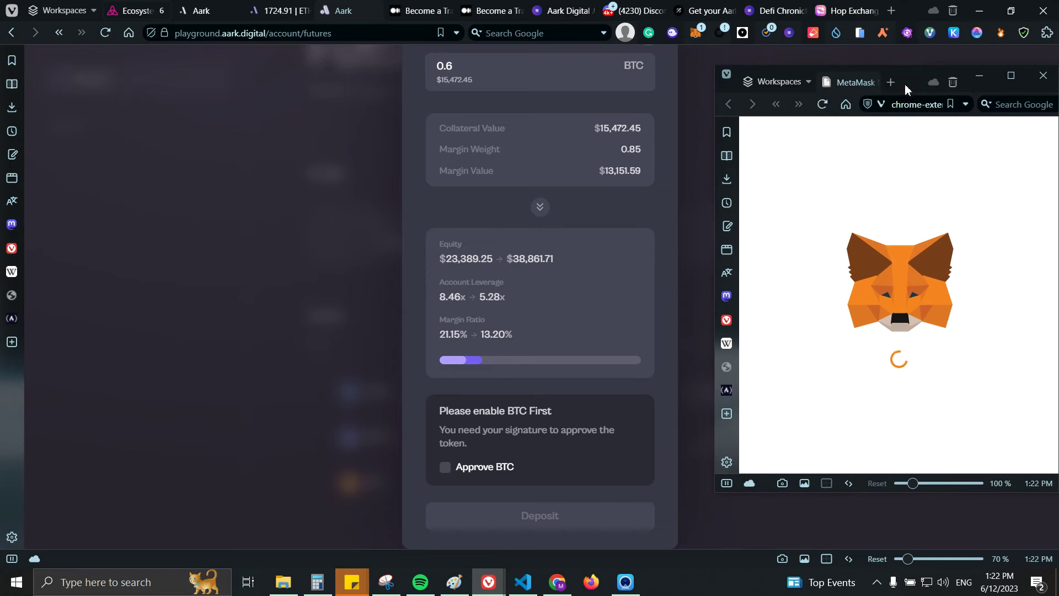
left_click(999, 378)
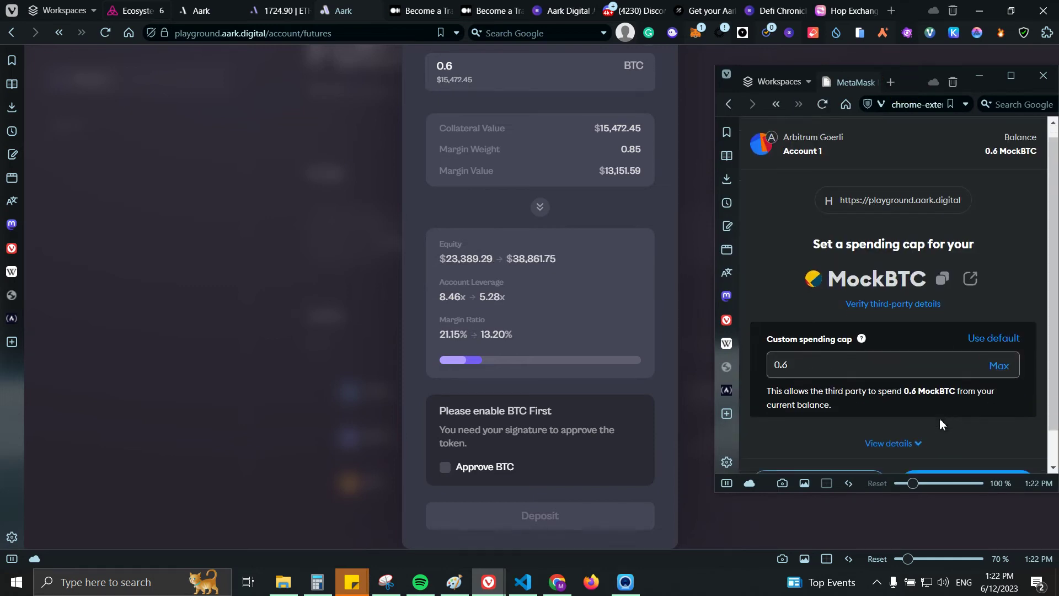
scroll(939, 418, "down", 1)
left_click(964, 444)
left_click(949, 466)
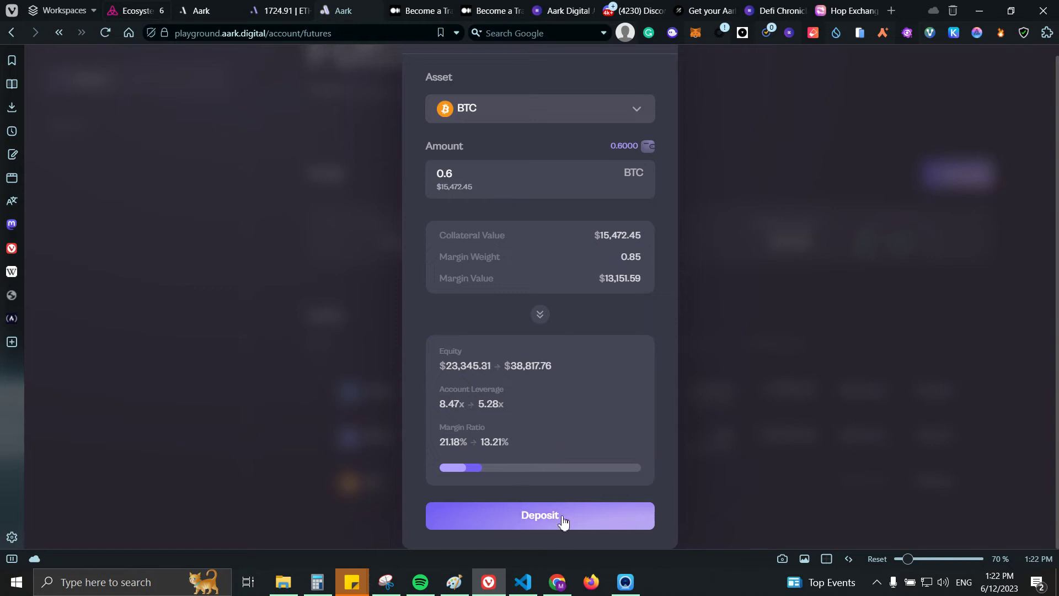
Step: Deposit 0.6 BTC, confirm it in the wallet, and reload to see the updated Futures account
left_click(563, 521)
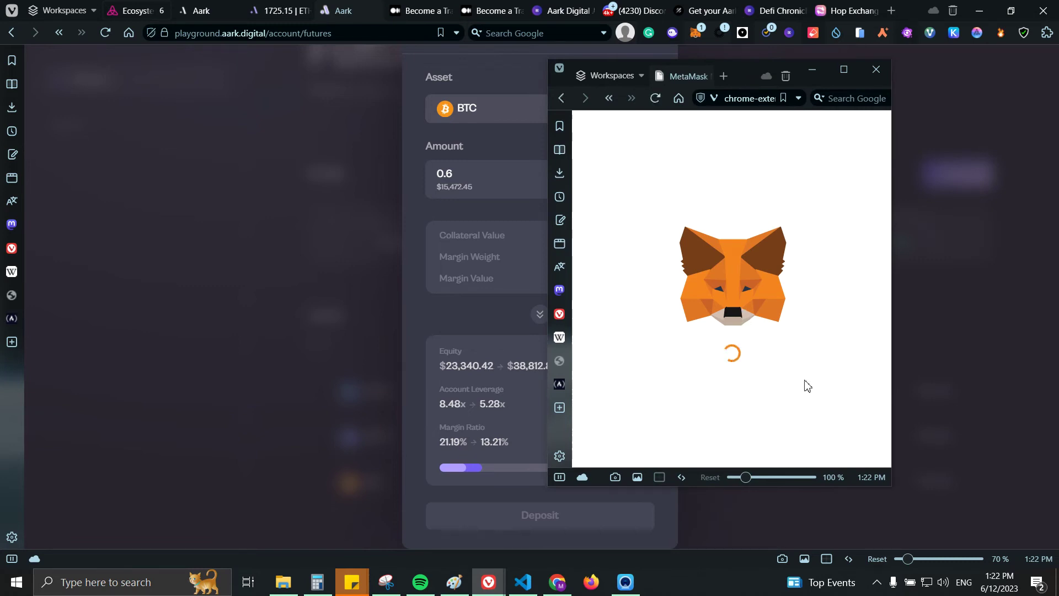
left_click(799, 464)
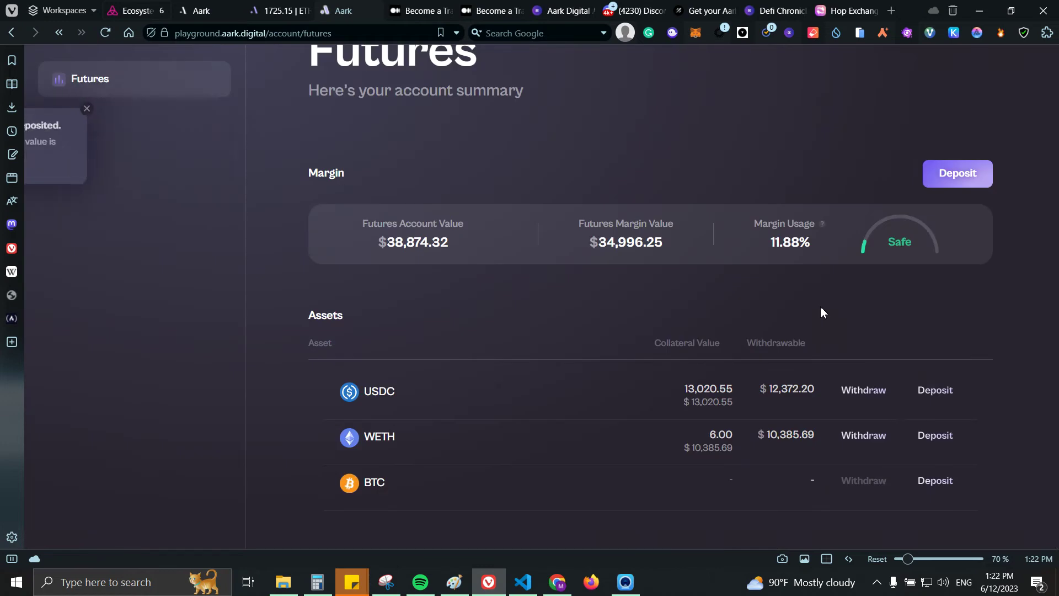
left_click(104, 33)
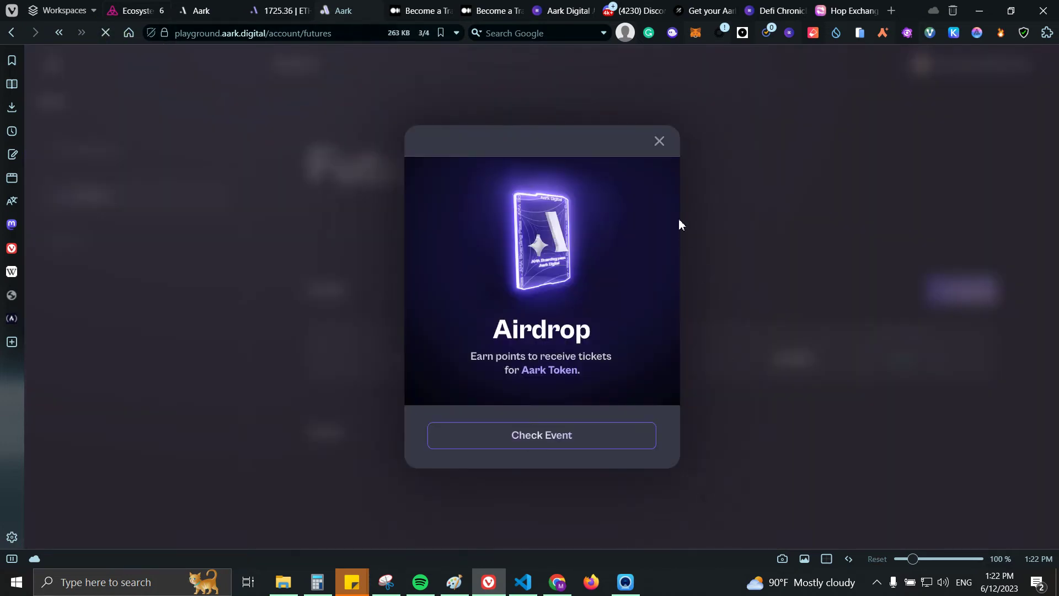
left_click(660, 141)
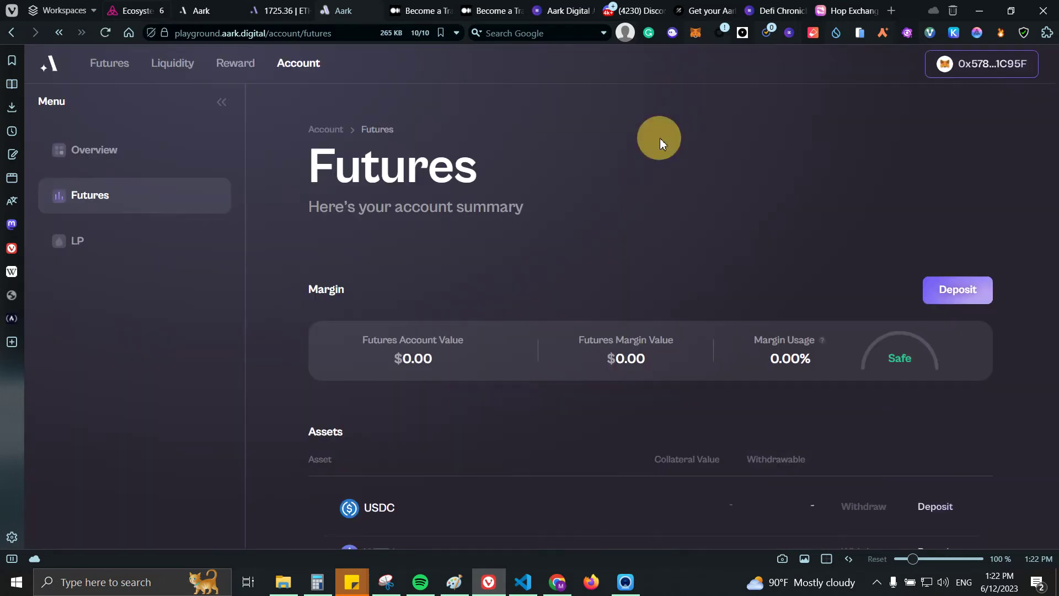
scroll(752, 255, "down", 3)
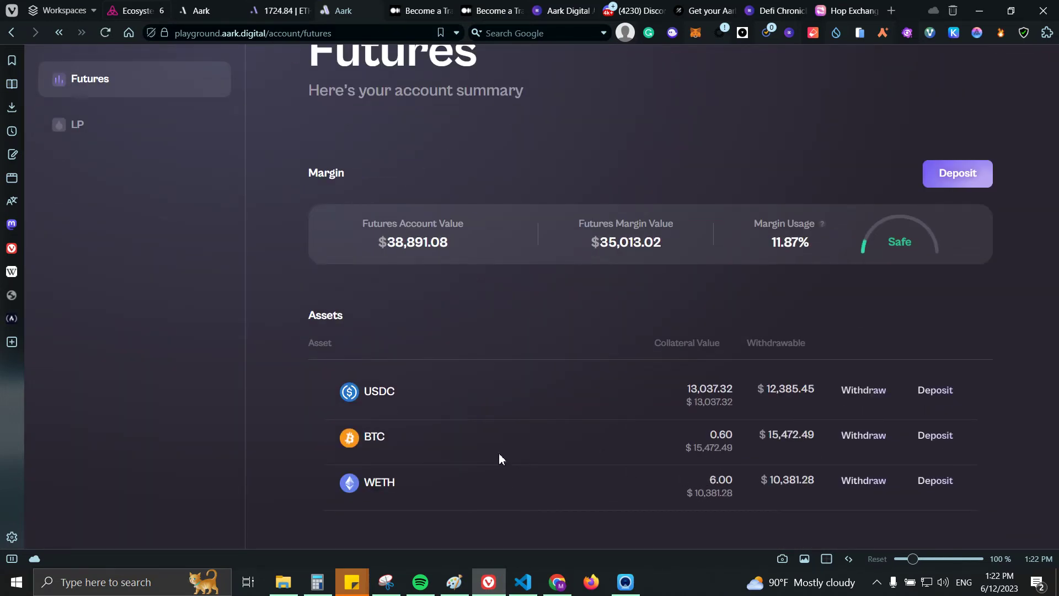
Step: Check the LP account and the 5,514.47 testnet points, then return to the futures trading page
scroll(219, 329, "up", 2)
left_click(106, 243)
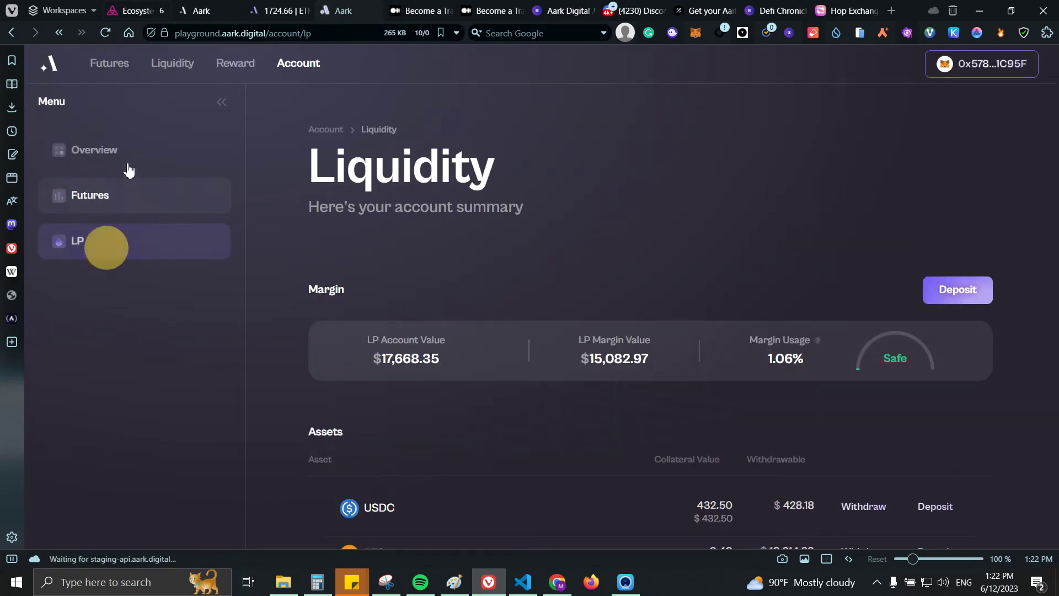
left_click(107, 64)
left_click(232, 70)
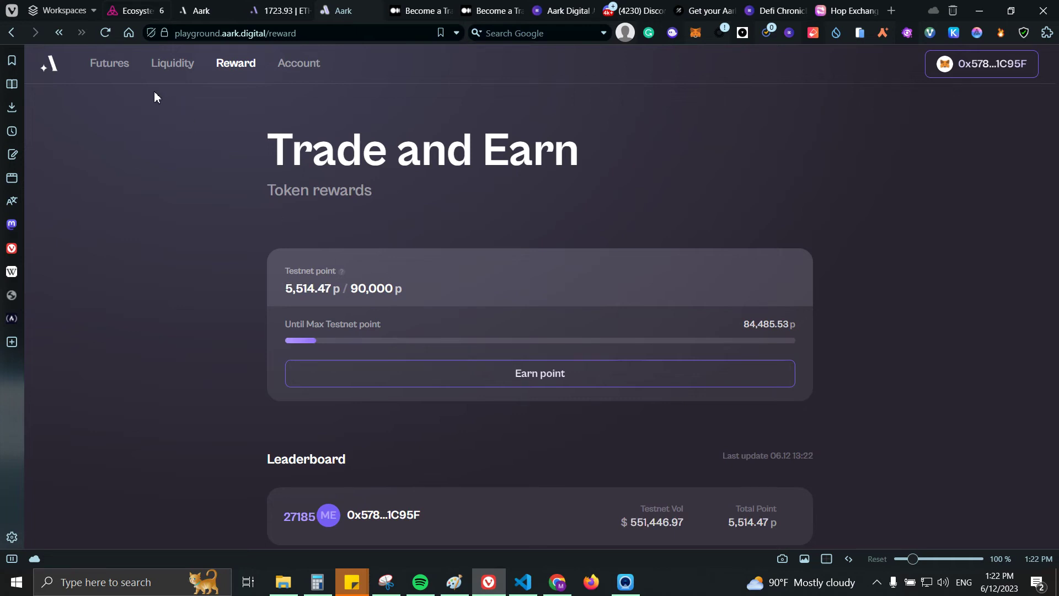
left_click(93, 62)
Step: Place a 50%-sized 9.96 BTC long market order on BTC-PERP, confirmed in MetaMask
left_click(93, 198)
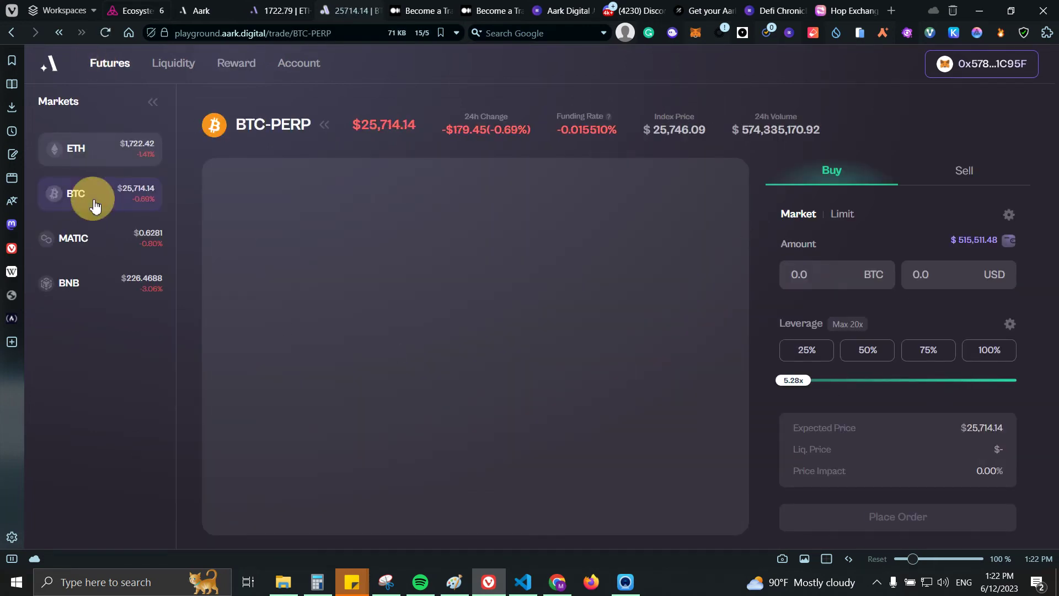
left_click(882, 356)
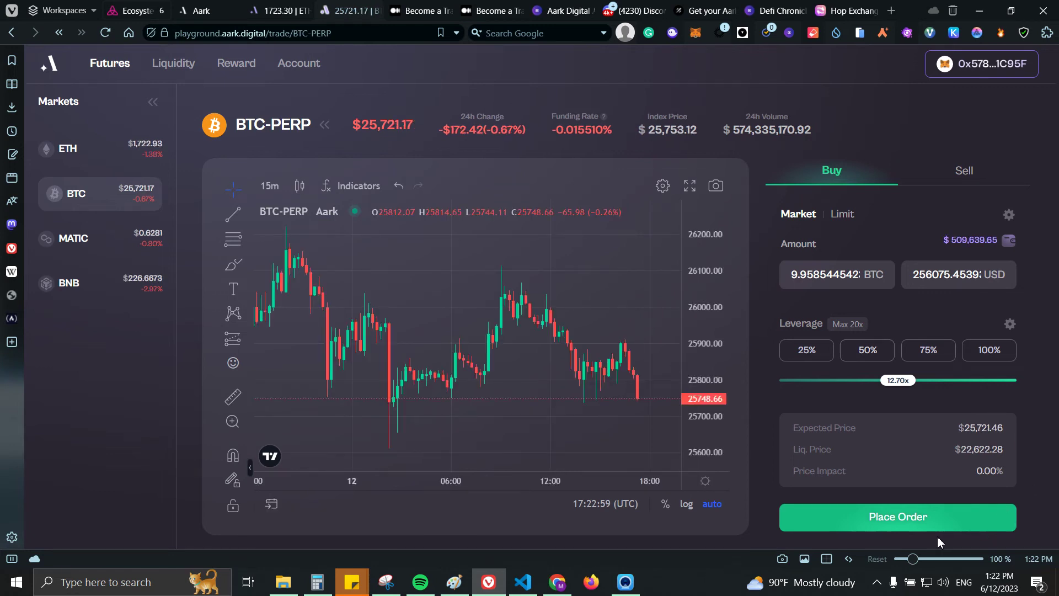
left_click(938, 515)
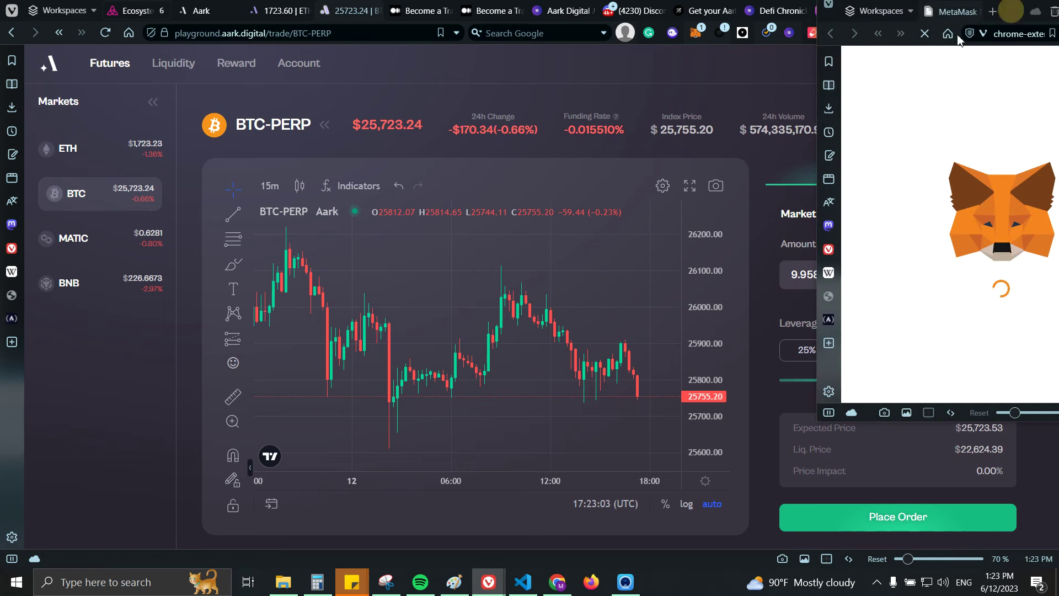
left_click_drag(1012, 11, 943, 43)
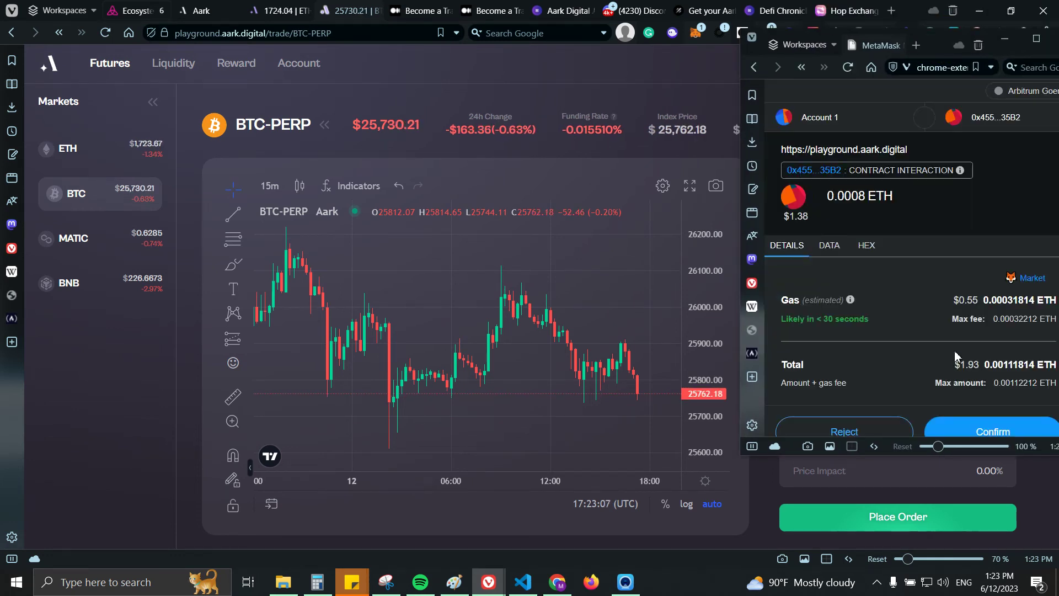
left_click(976, 424)
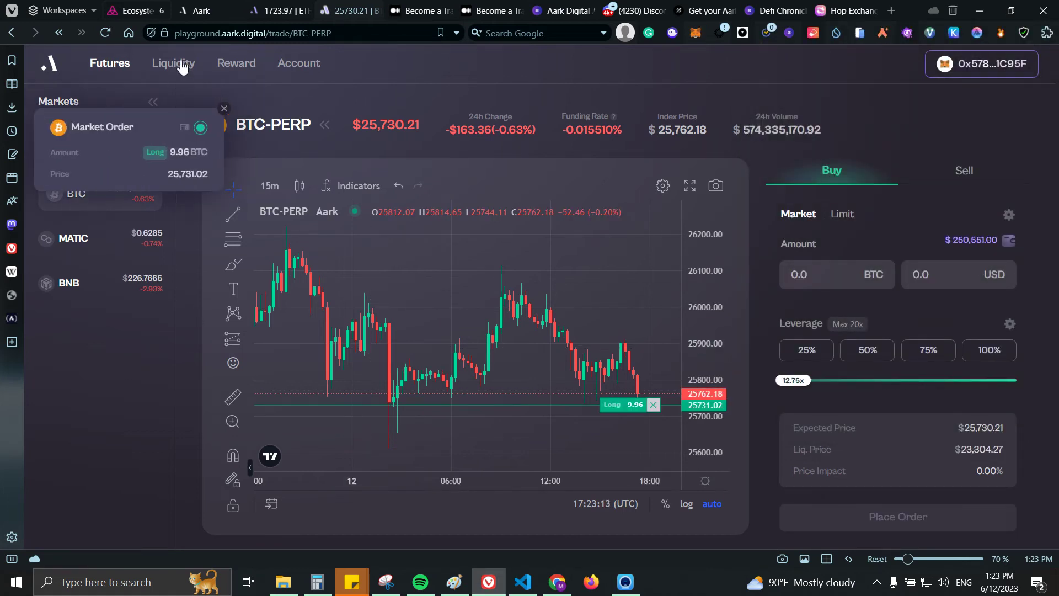
left_click(231, 67)
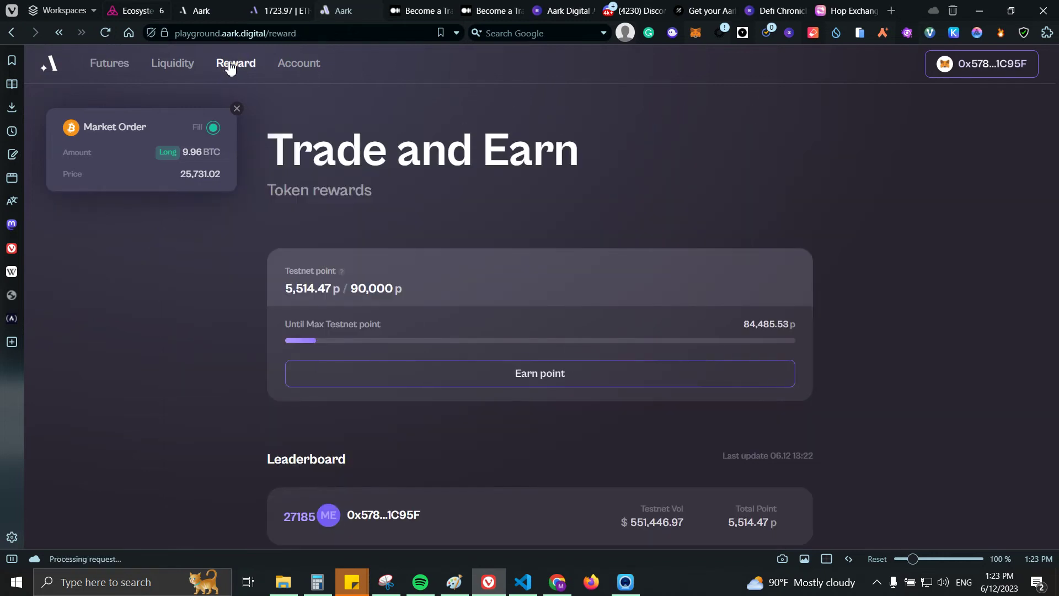
Step: Reload the reward page showing 8,076.91 testnet points, then open Aark Digital's Galxe campaigns list
left_click(105, 35)
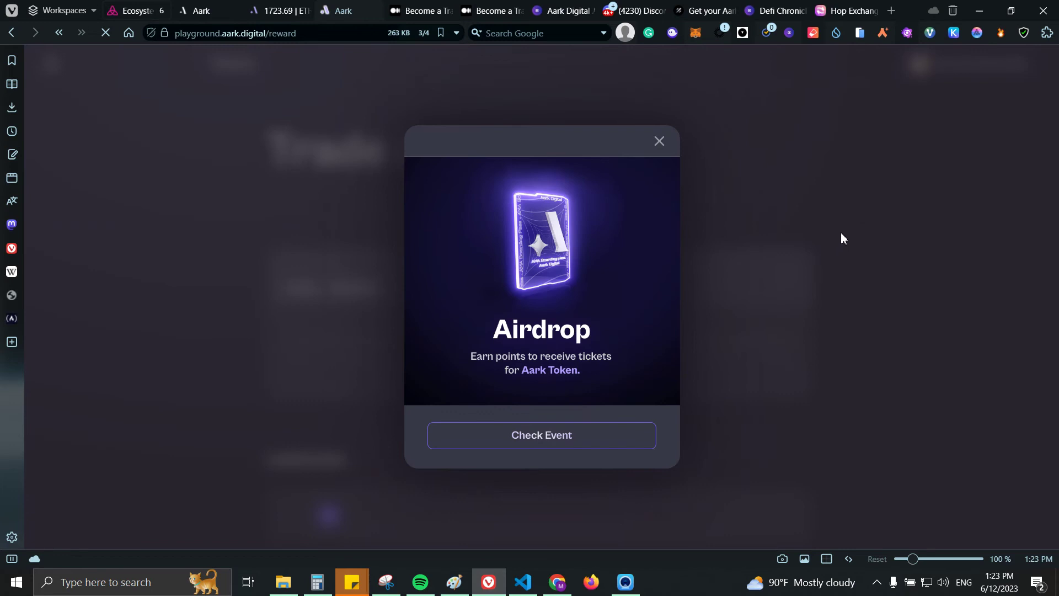
left_click(661, 143)
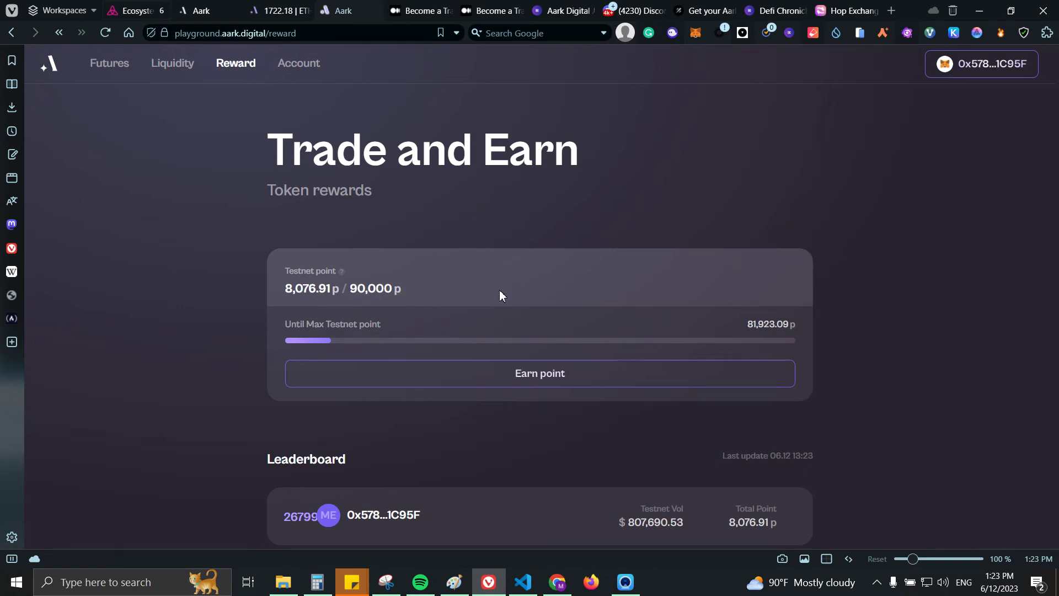
left_click(709, 12)
left_click(487, 143)
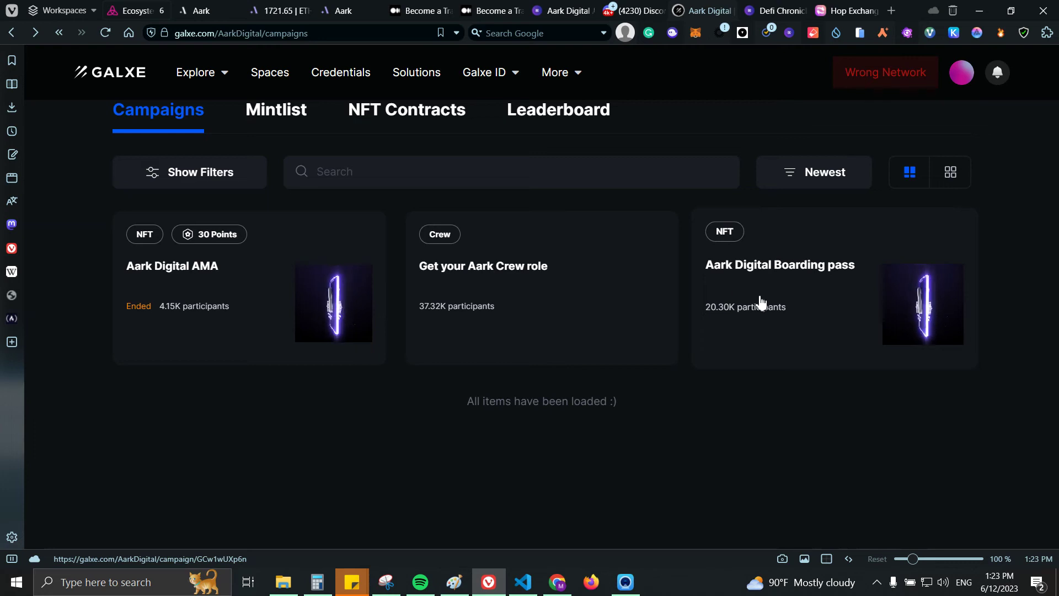
Step: Read the Aark Digital Boarding pass requirements on Galxe, then go to the DeFi Chronicles guide
left_click(766, 291)
scroll(624, 289, "down", 5)
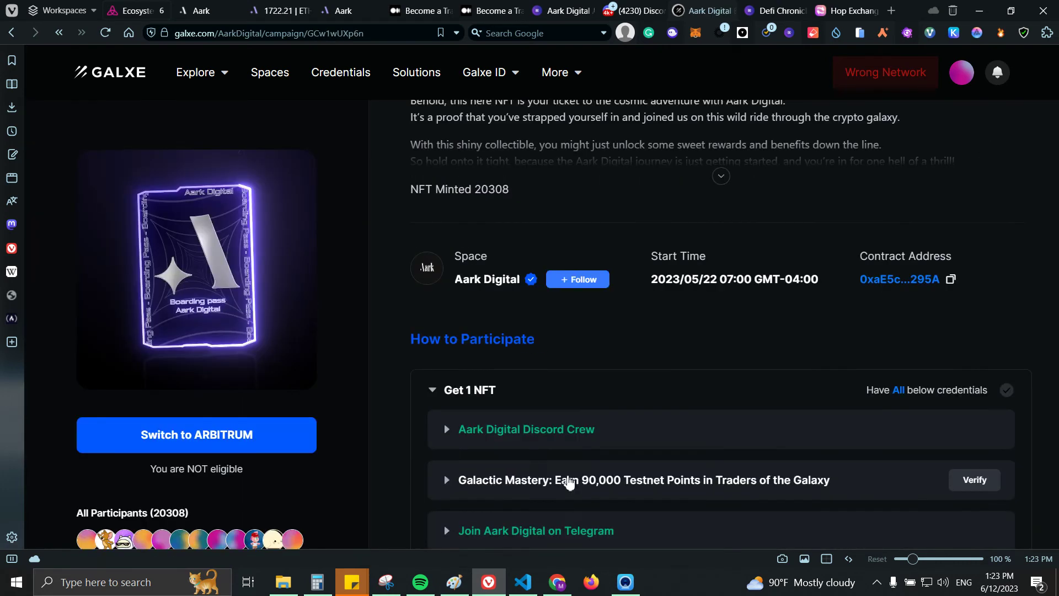
scroll(513, 440, "down", 1)
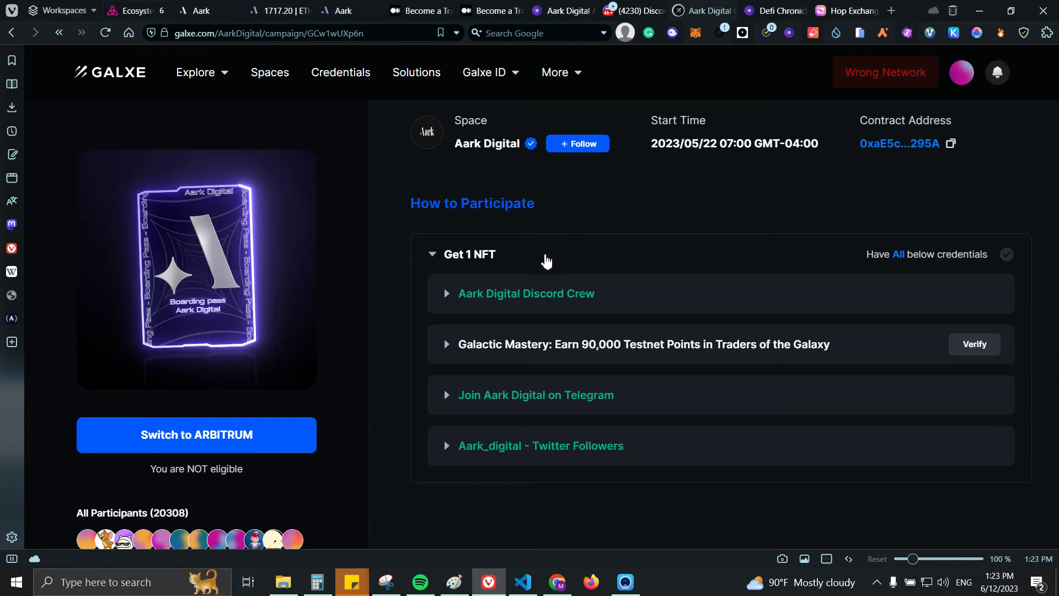
scroll(541, 248, "up", 4)
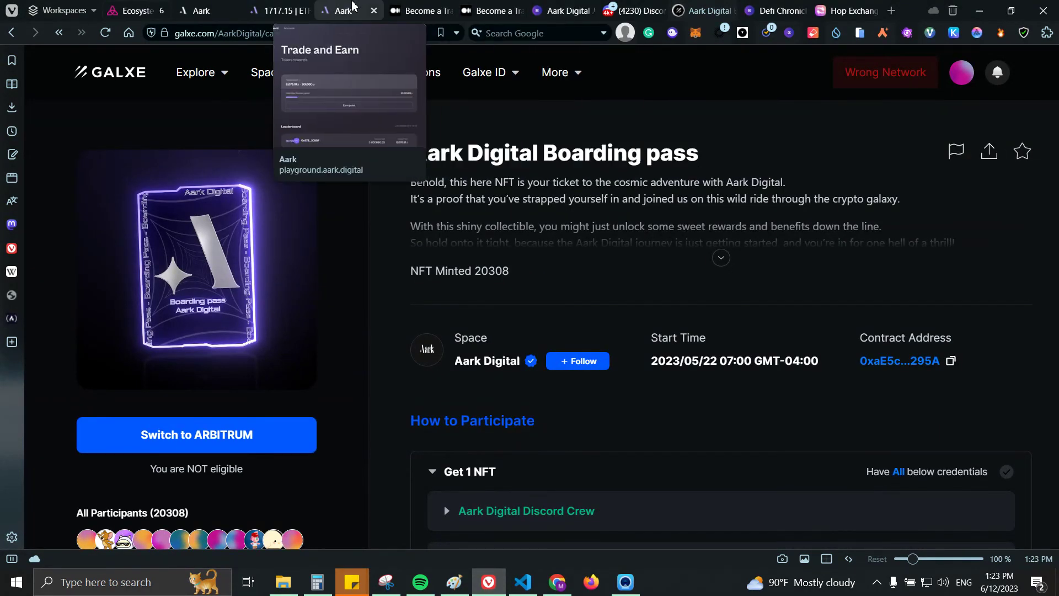
left_click(342, 11)
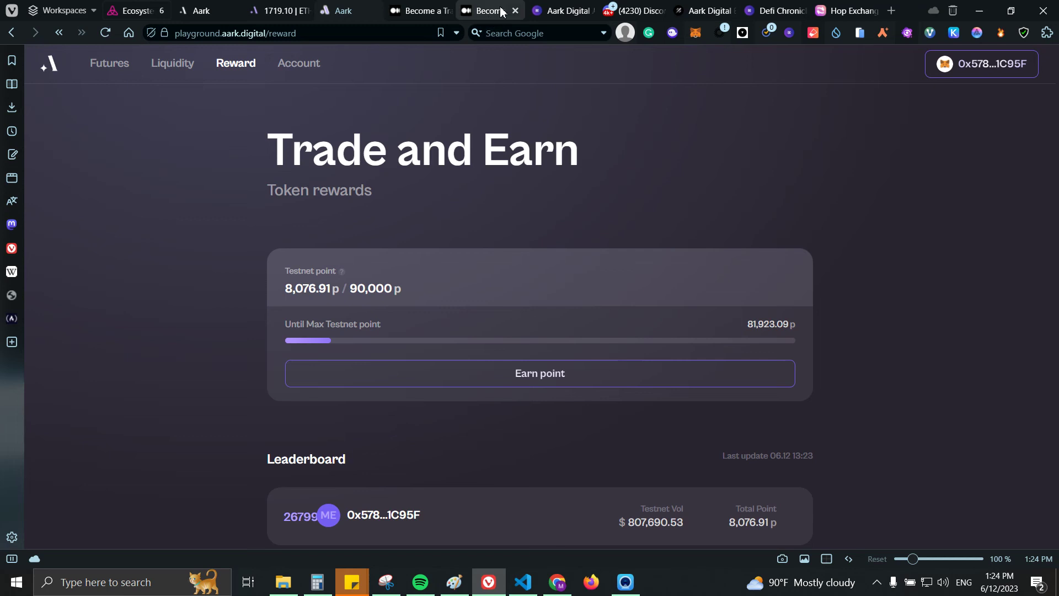
left_click(563, 10)
Step: Scroll the DeFi Chronicles guide to its Links section, then switch to the Aark Digital Discord
scroll(601, 237, "up", 3)
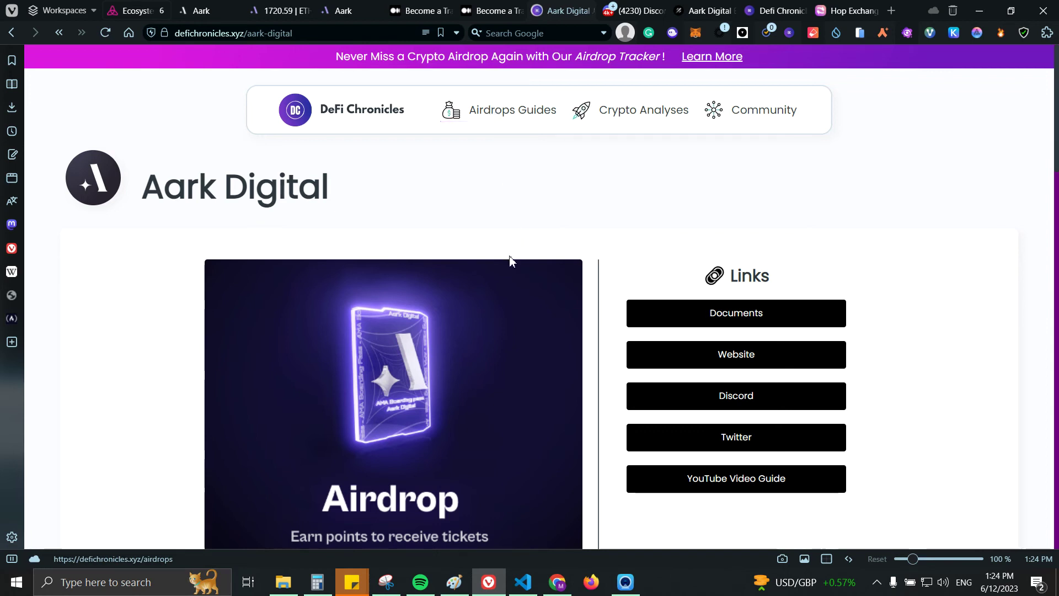
scroll(800, 262, "down", 3)
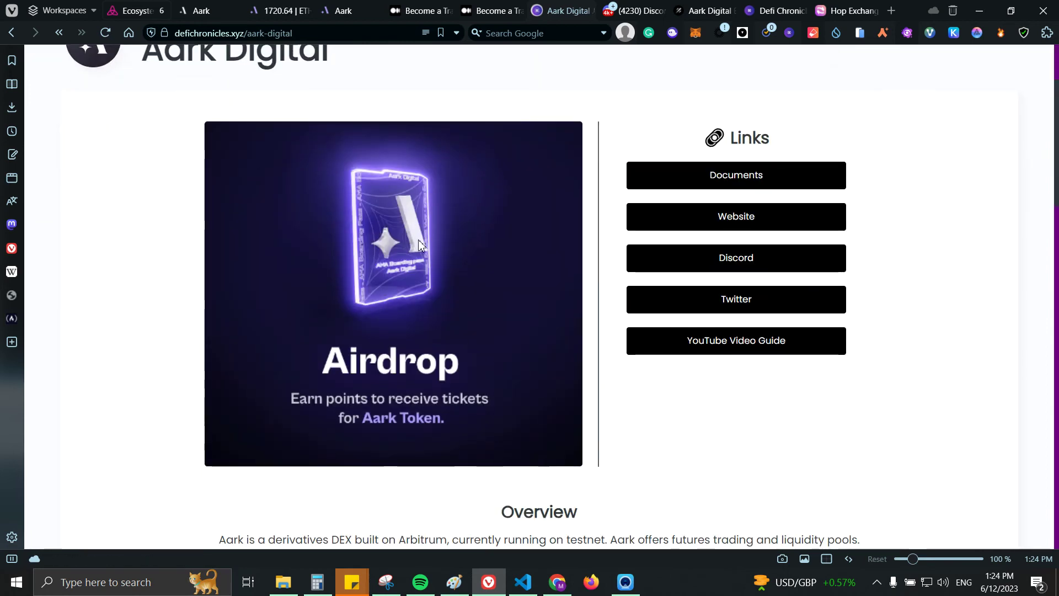
left_click(632, 8)
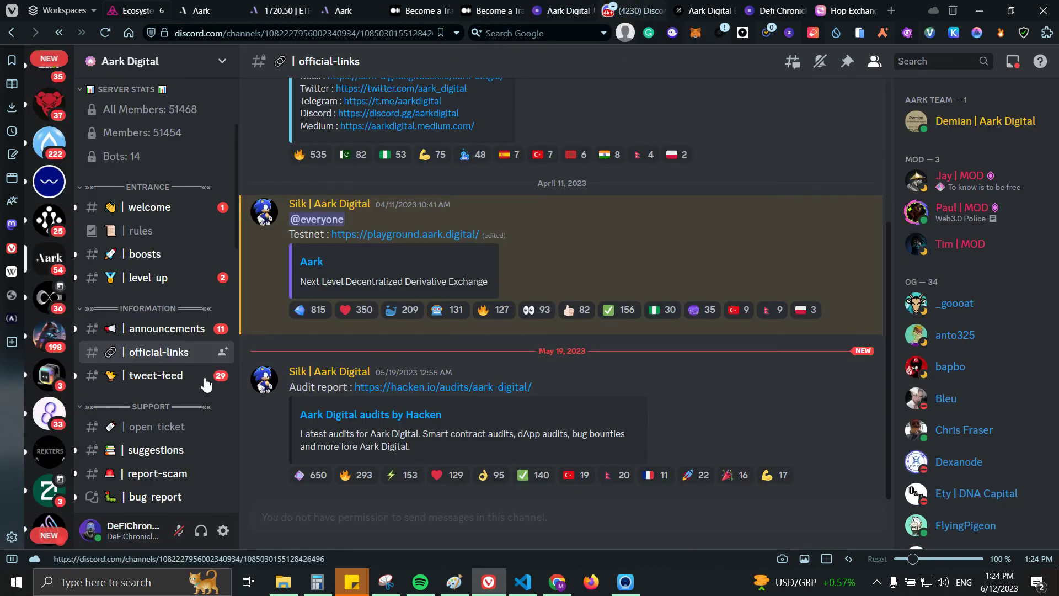
Step: Open the #verify-crew channel and start the Verify Crew form
scroll(171, 326, "down", 4)
scroll(172, 325, "down", 1)
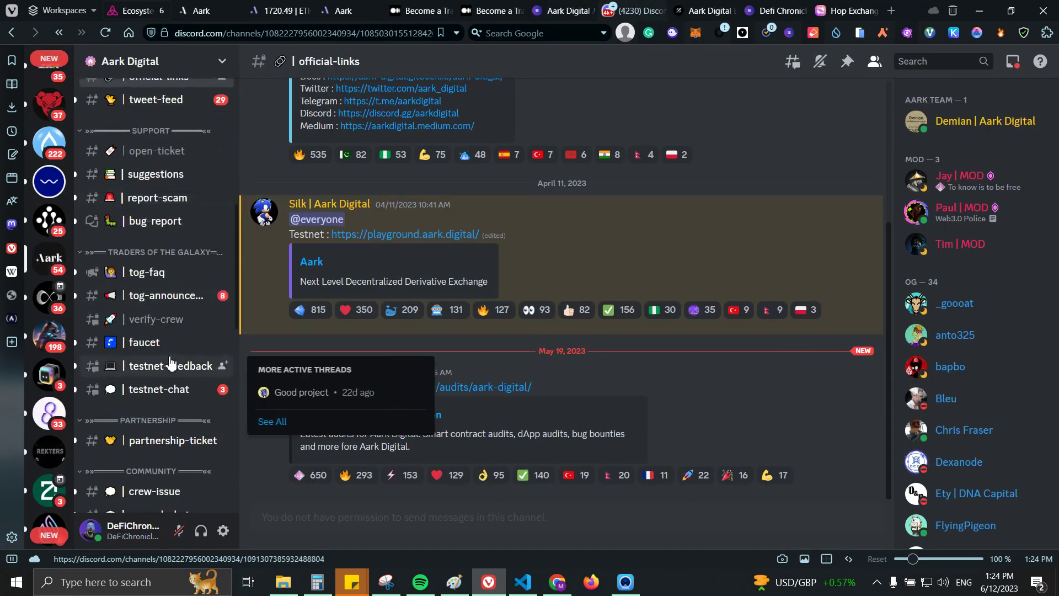
left_click(177, 330)
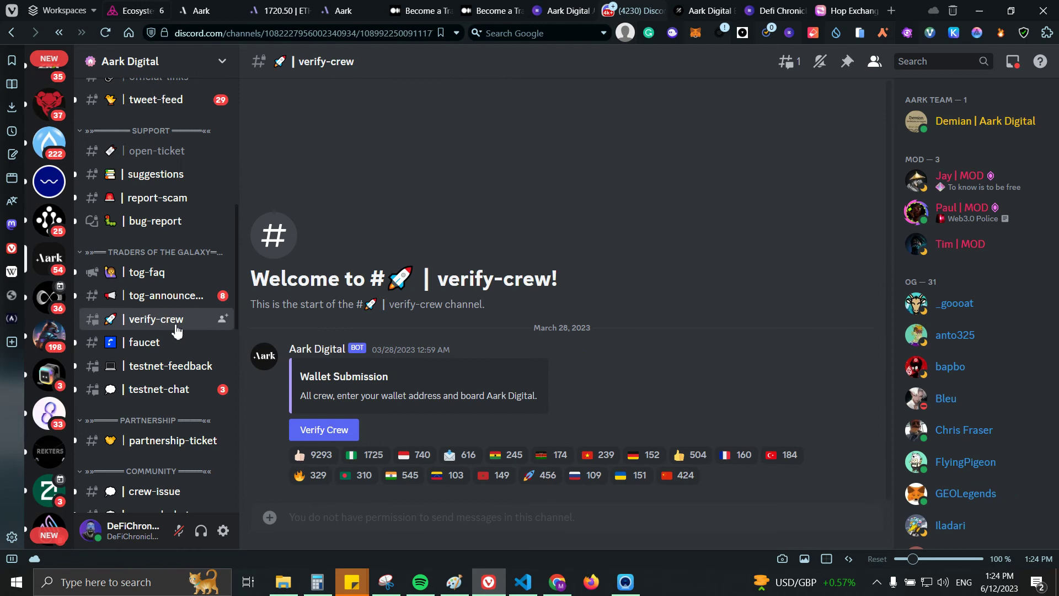
left_click(324, 429)
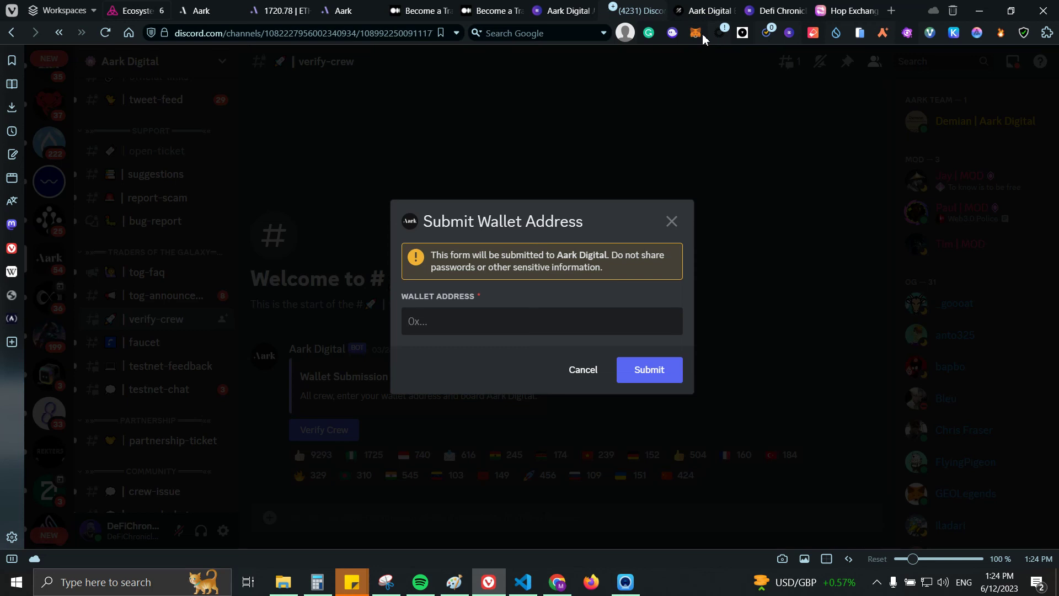
Step: Copy the MetaMask account address, paste it into Wallet Address, and submit it
left_click(695, 32)
left_click(712, 130)
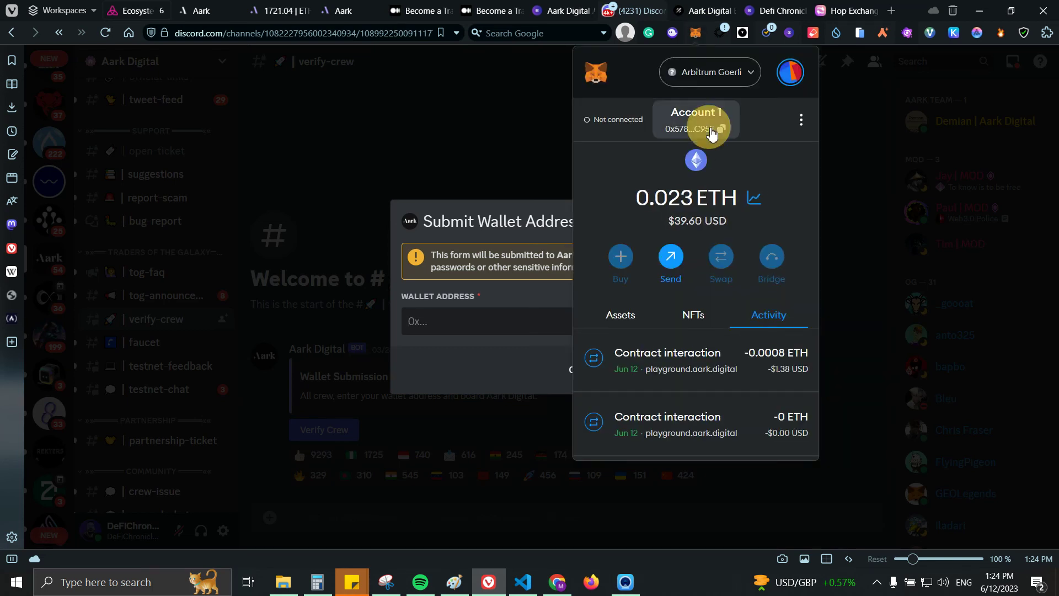
left_click(509, 321)
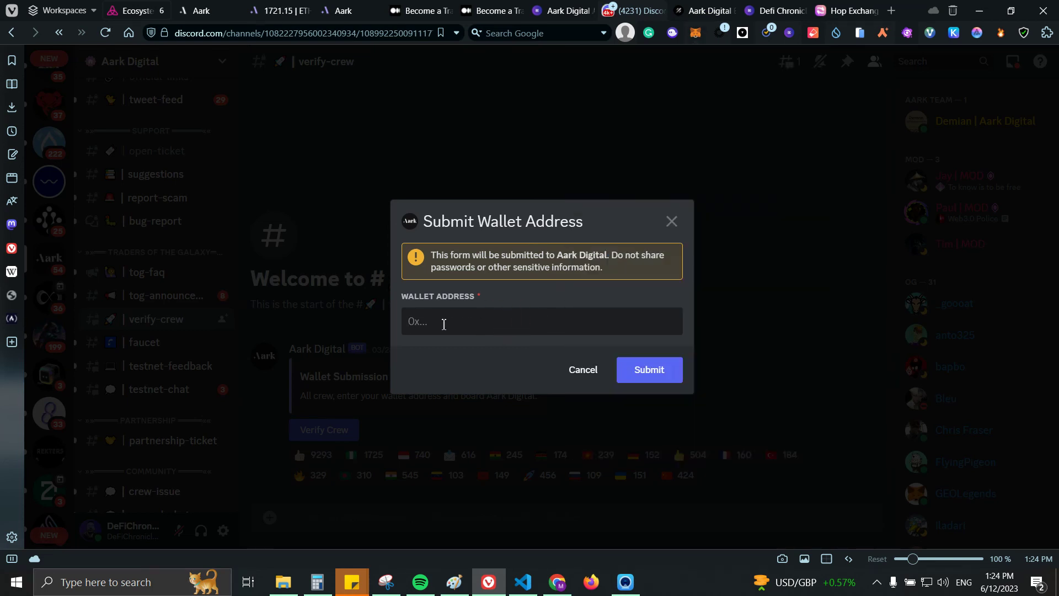
left_click(415, 319)
type("0x578eEF570BBaAb9723feef4fF2F39F35e0C1C95F")
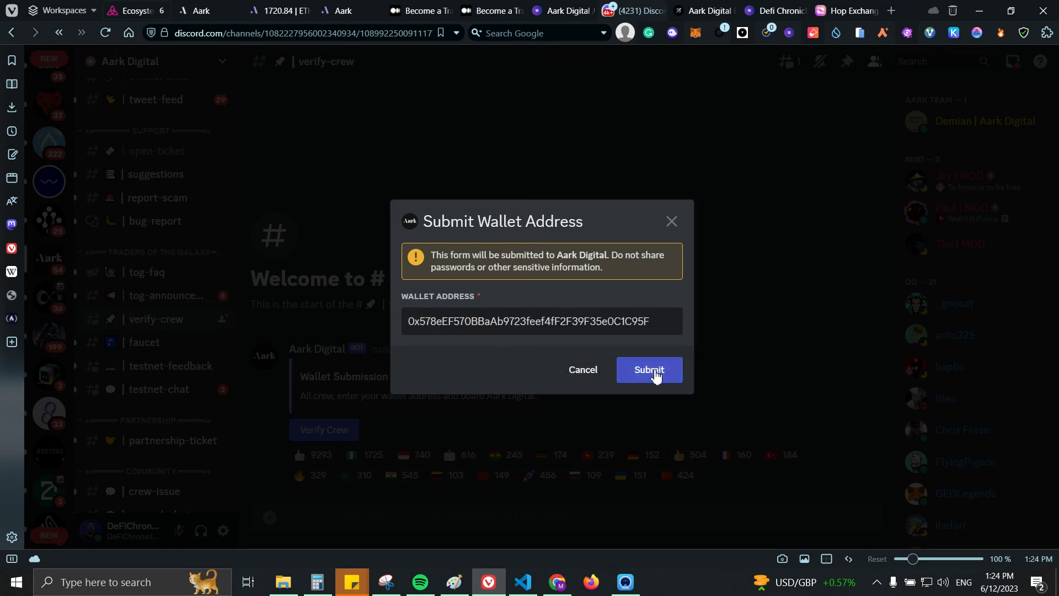
left_click(656, 375)
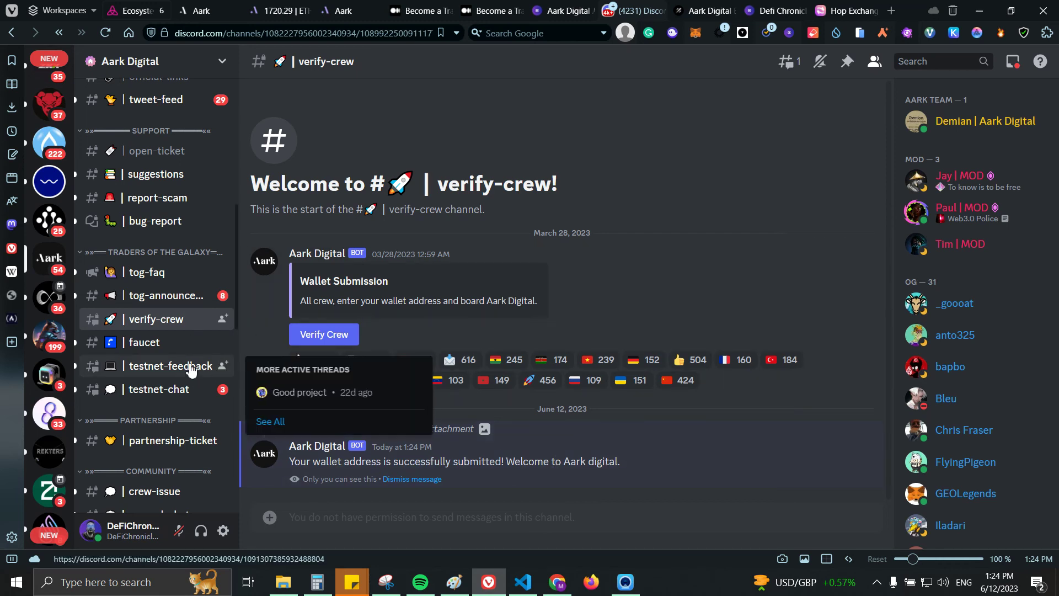
scroll(170, 459, "up", 4)
scroll(173, 465, "down", 5)
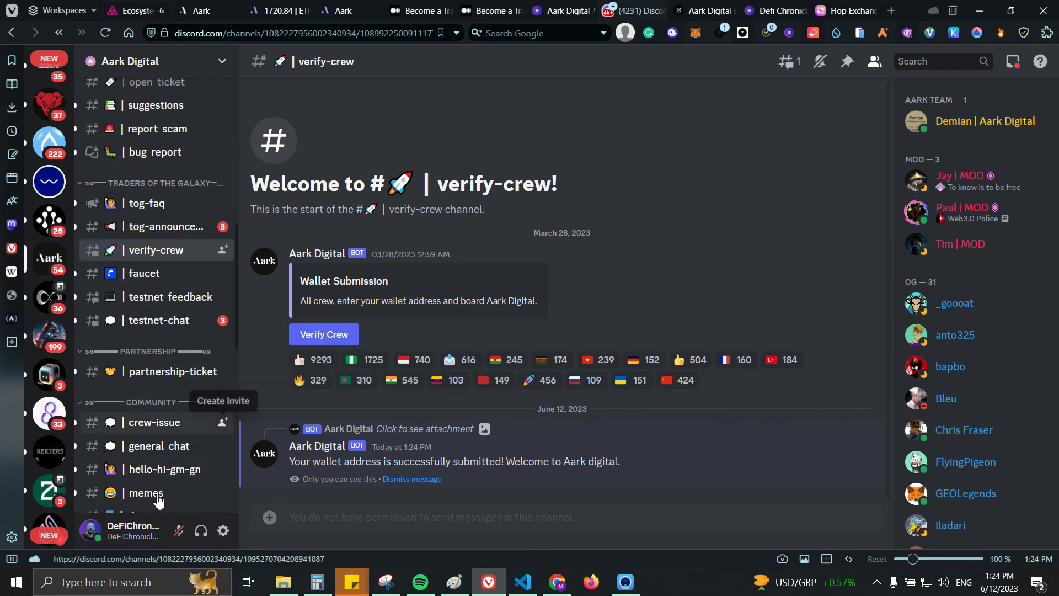
Step: Post 'gm' in the #hello-hi-gm-gn channel
left_click(174, 474)
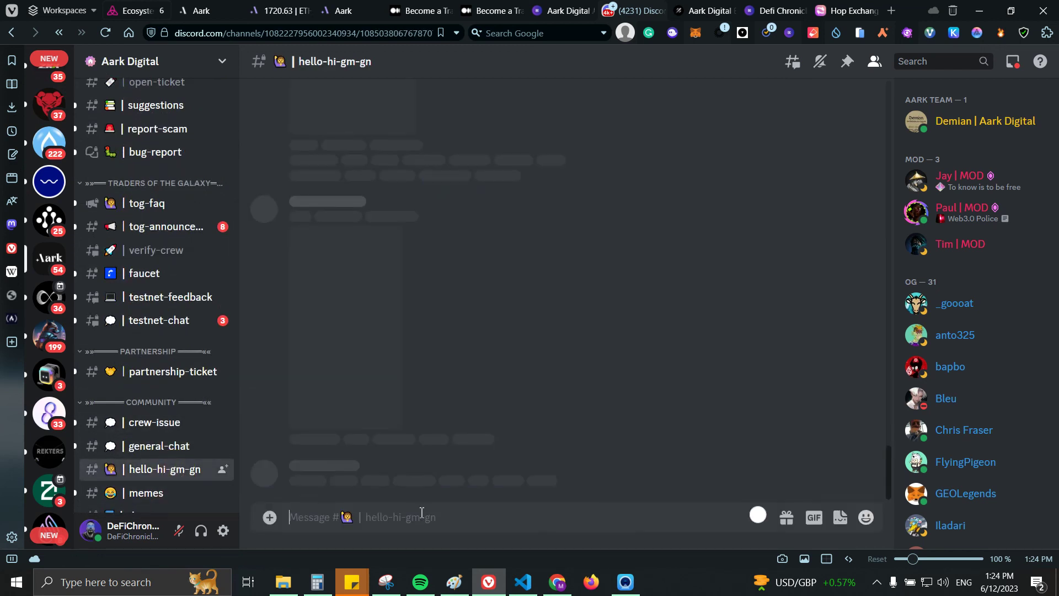
type("gm")
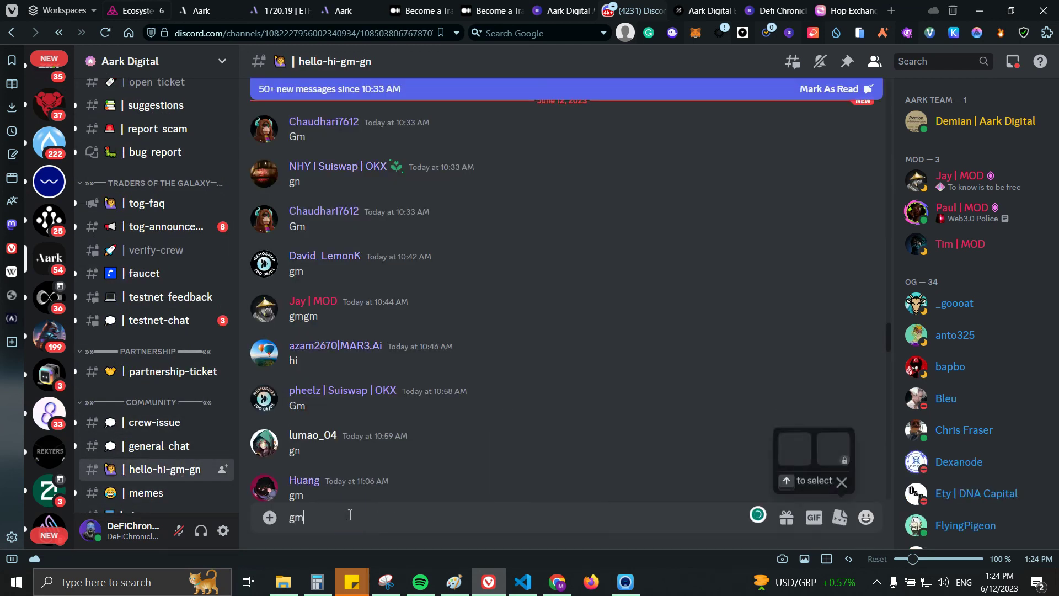
key("Return")
Step: Check your own profile for the Crew and Verified roles, then close it
left_click(336, 469)
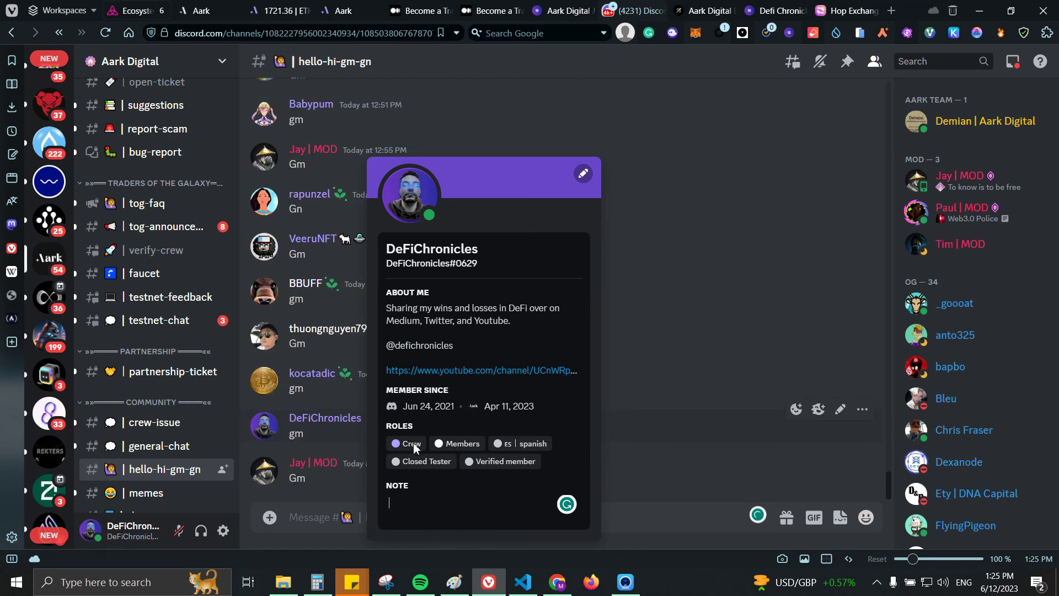
left_click(656, 512)
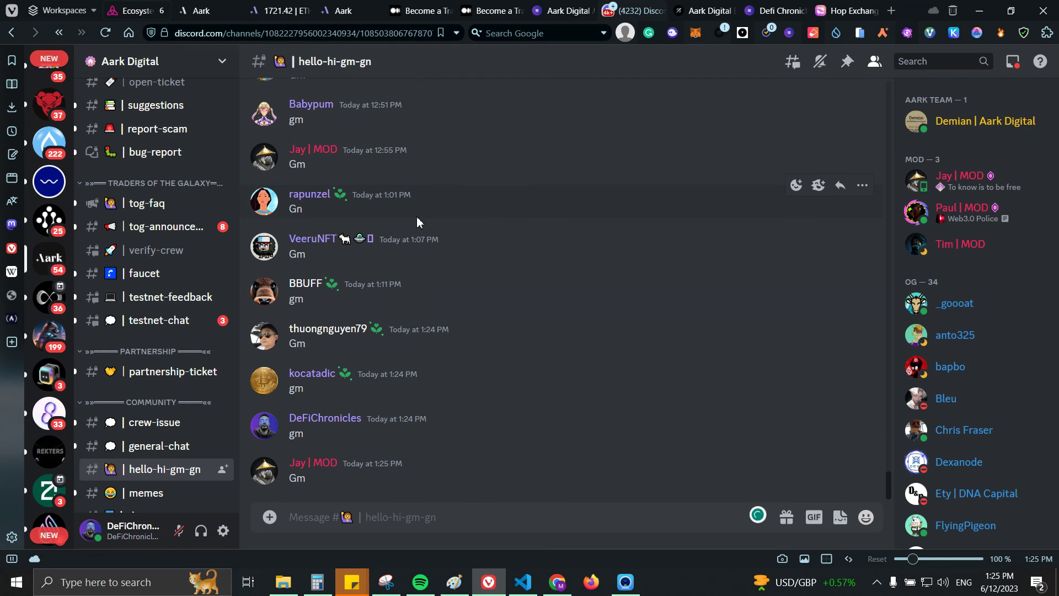
mouse_move(440, 5)
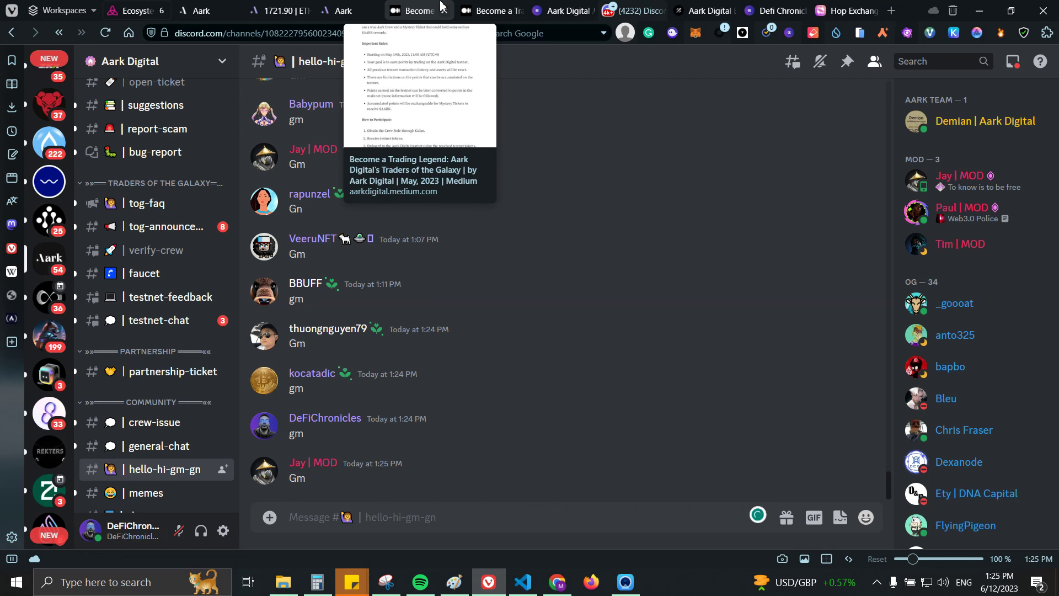
Step: Switch back to the Aark reward page, then reveal the taskbar's hidden background app icons
left_click(343, 10)
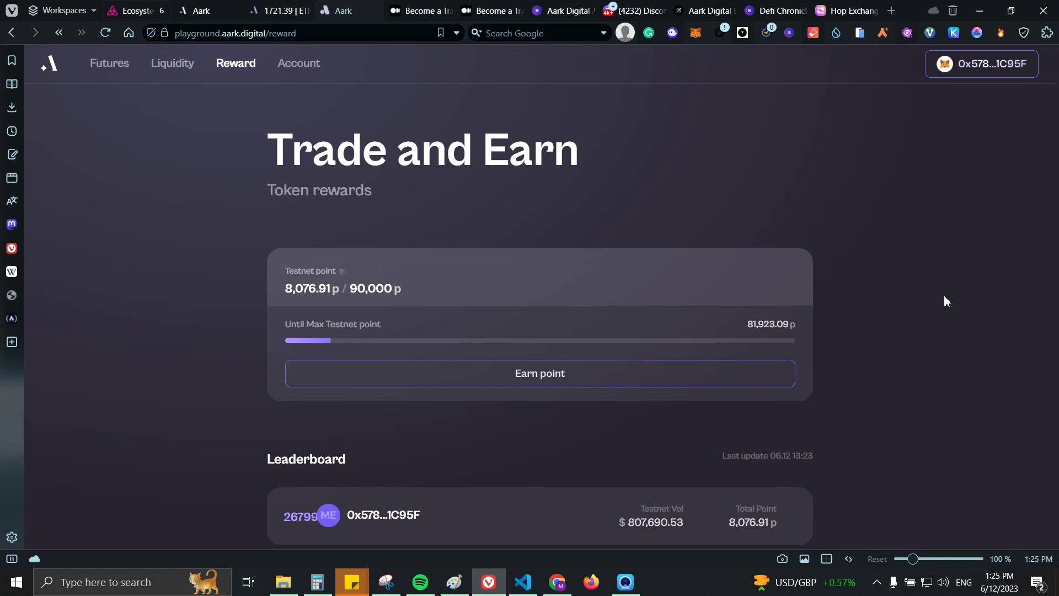
left_click(877, 582)
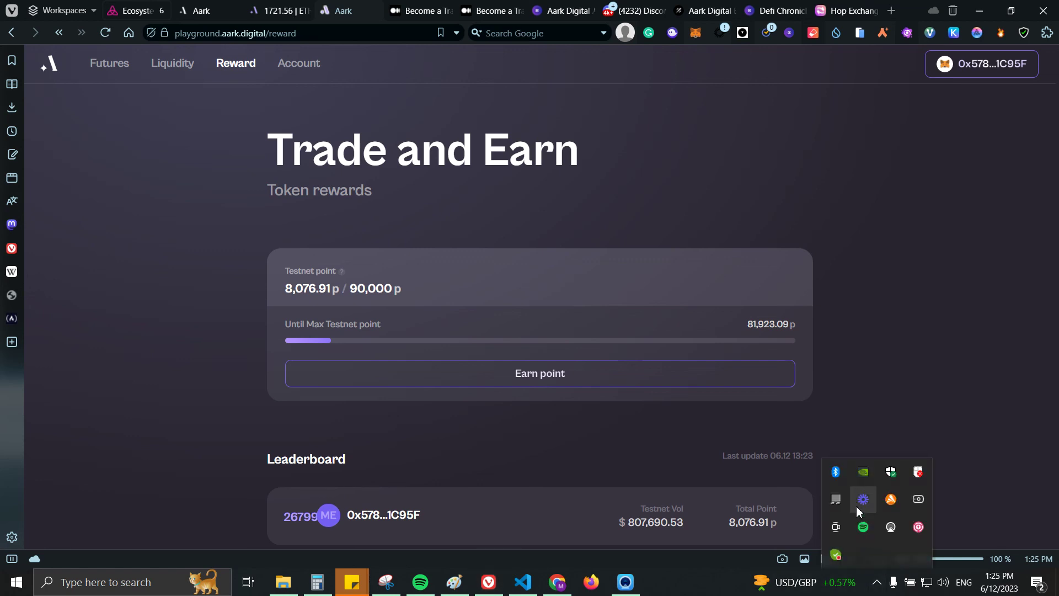